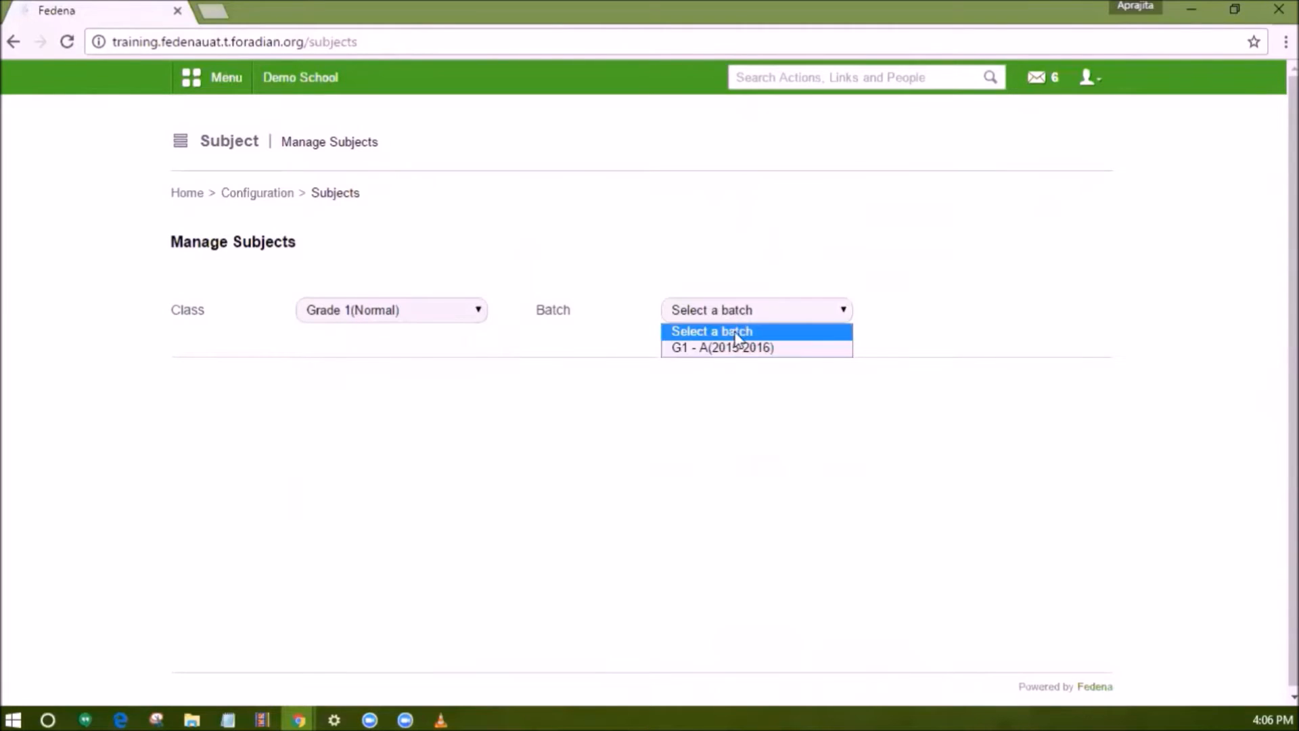
Select batch G1 - A(2015-2016) for Grade 1(Normal) and review its list of subjects.
{"action": "left_click", "coordinate": [735, 349]}
{"action": "scroll", "coordinate": [737, 355], "scroll_direction": "down", "scroll_amount": 3}
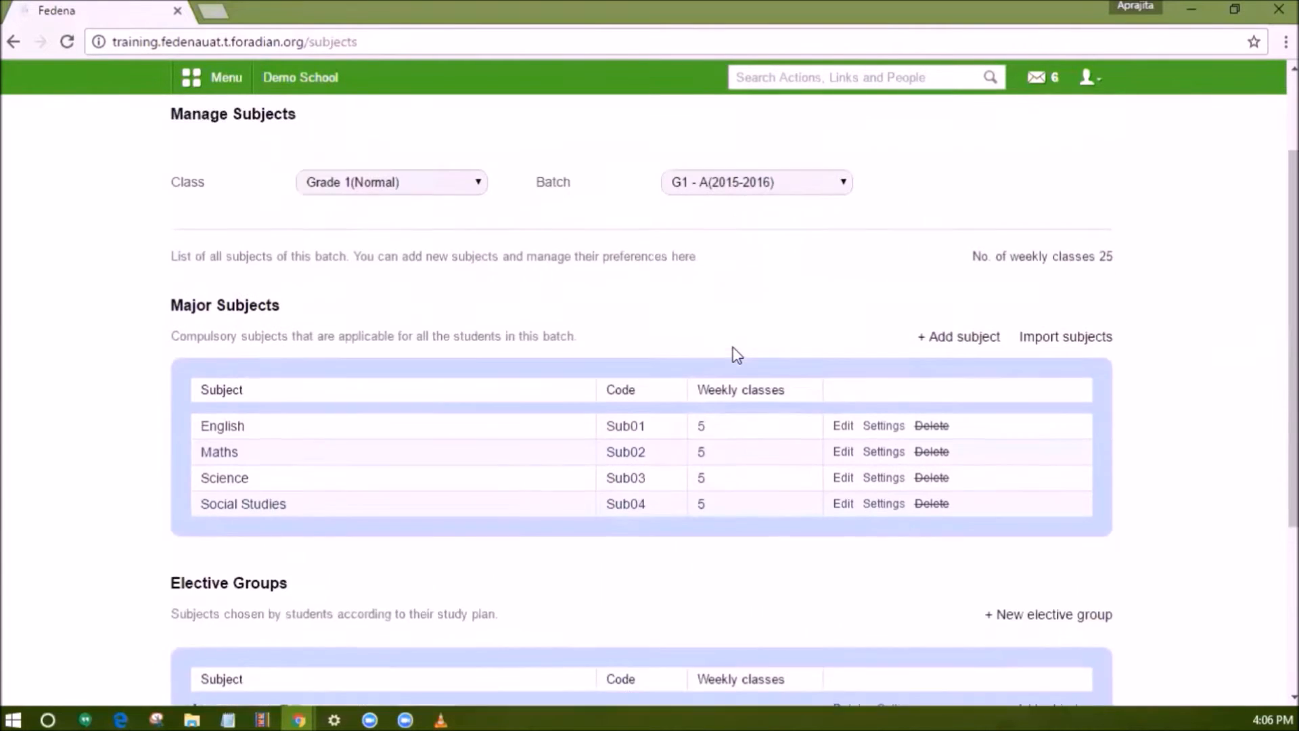
{"action": "scroll", "coordinate": [737, 354], "scroll_direction": "down", "scroll_amount": 1}
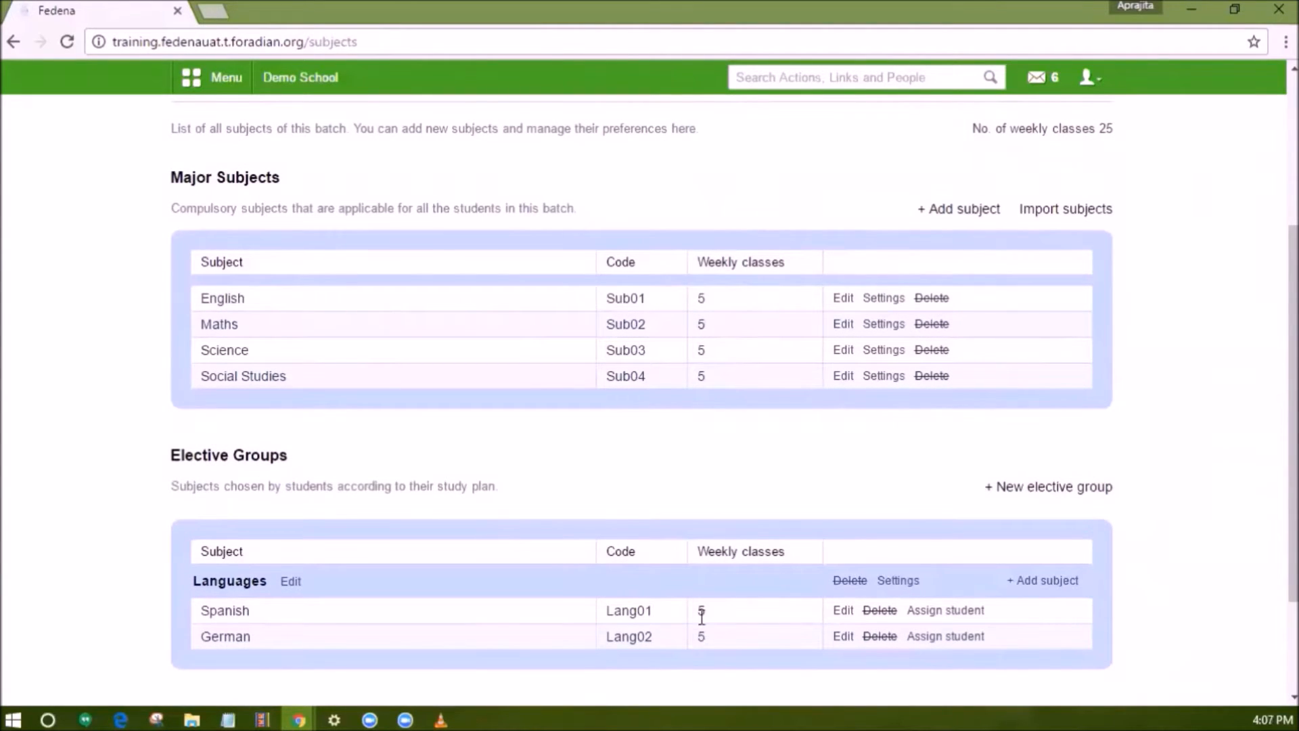
Open English's subject settings and set its preferred start time to Before 10:00.
{"action": "left_click", "coordinate": [891, 299]}
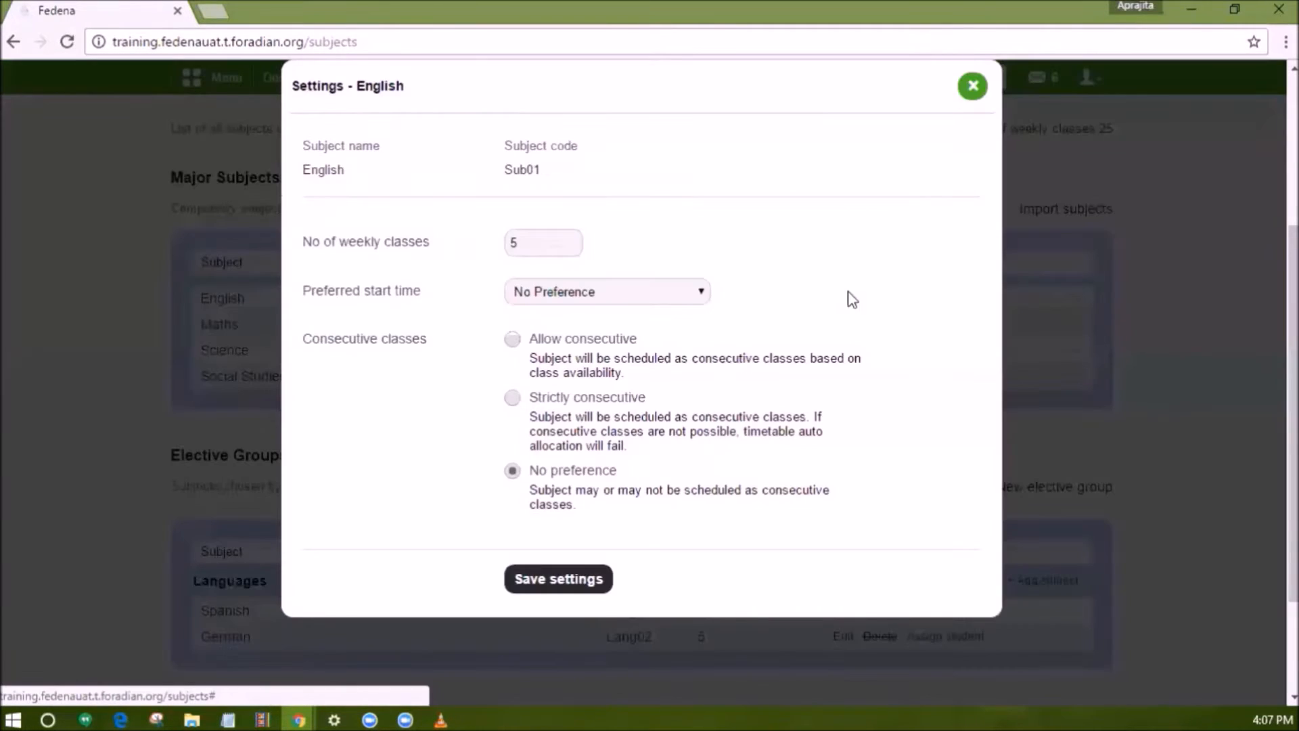
{"action": "left_click", "coordinate": [569, 292]}
{"action": "left_click", "coordinate": [563, 330]}
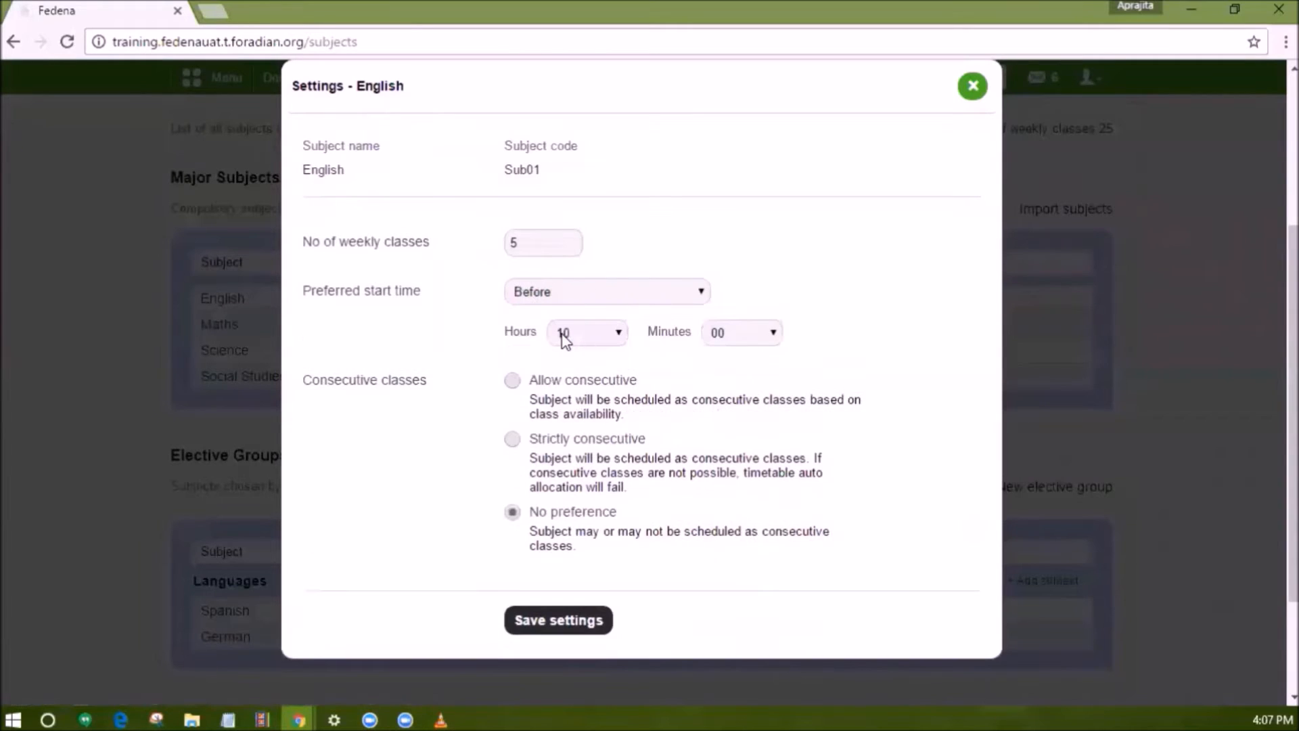
{"action": "left_click", "coordinate": [565, 334]}
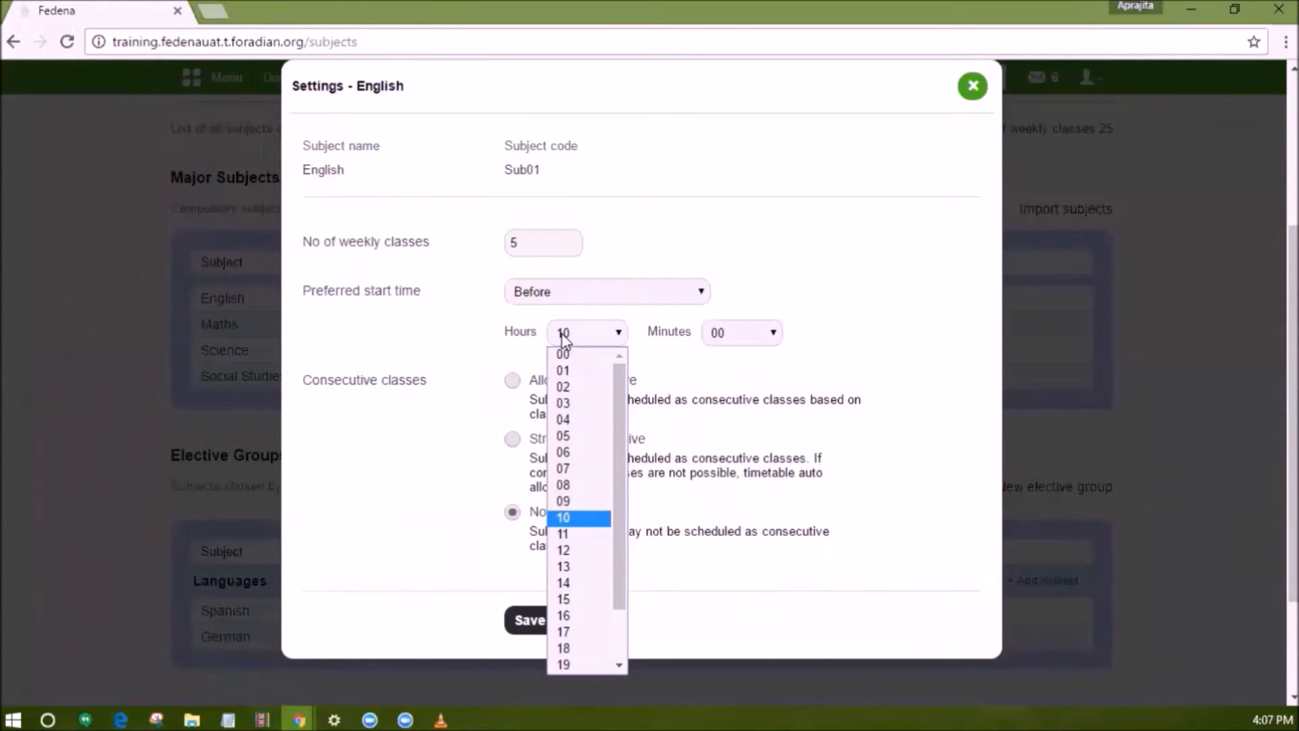
{"action": "left_click", "coordinate": [562, 336]}
{"action": "left_click", "coordinate": [725, 331]}
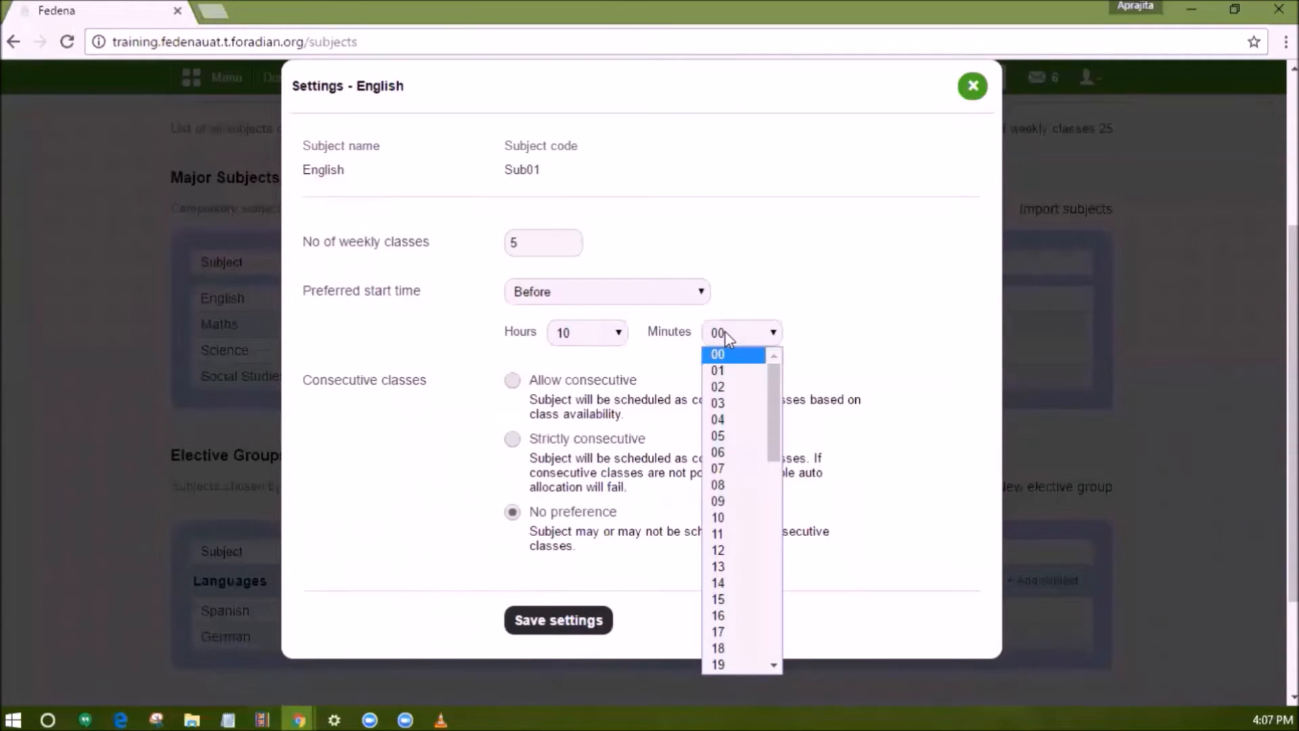
{"action": "left_click", "coordinate": [724, 331]}
{"action": "left_click", "coordinate": [635, 290]}
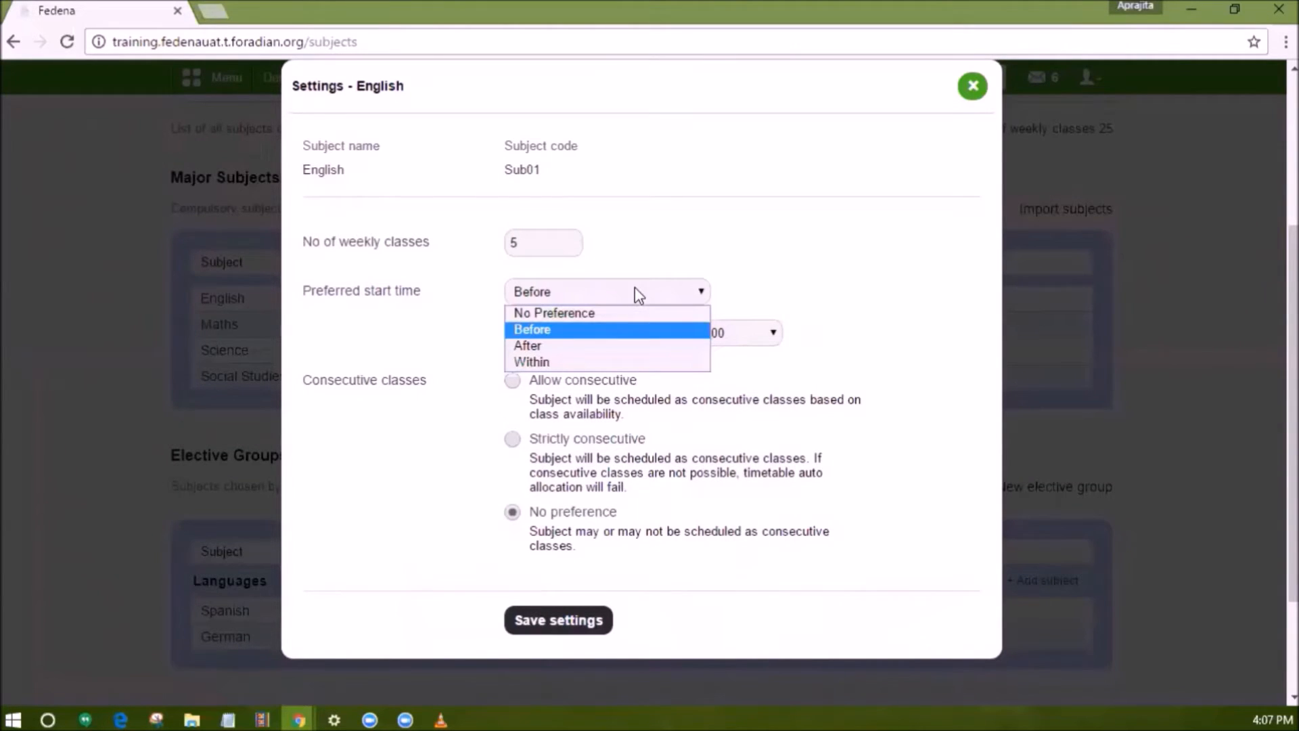
{"action": "left_click", "coordinate": [634, 290]}
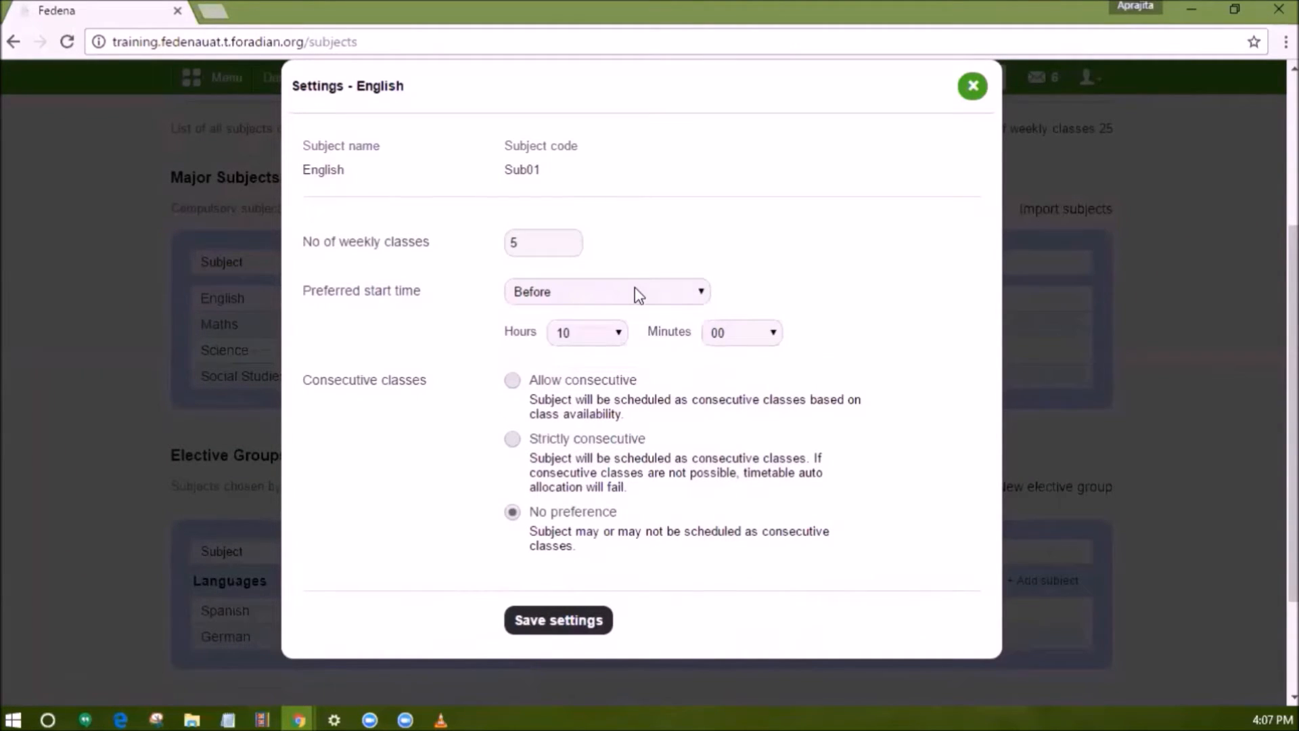
Allow consecutive English classes with a maximum of 2 consecutive classes, then close the settings dialog.
{"action": "left_click", "coordinate": [512, 380]}
{"action": "scroll", "coordinate": [514, 385], "scroll_direction": "down", "scroll_amount": 2}
{"action": "scroll", "coordinate": [512, 387], "scroll_direction": "down", "scroll_amount": 3}
{"action": "left_click", "coordinate": [529, 457]}
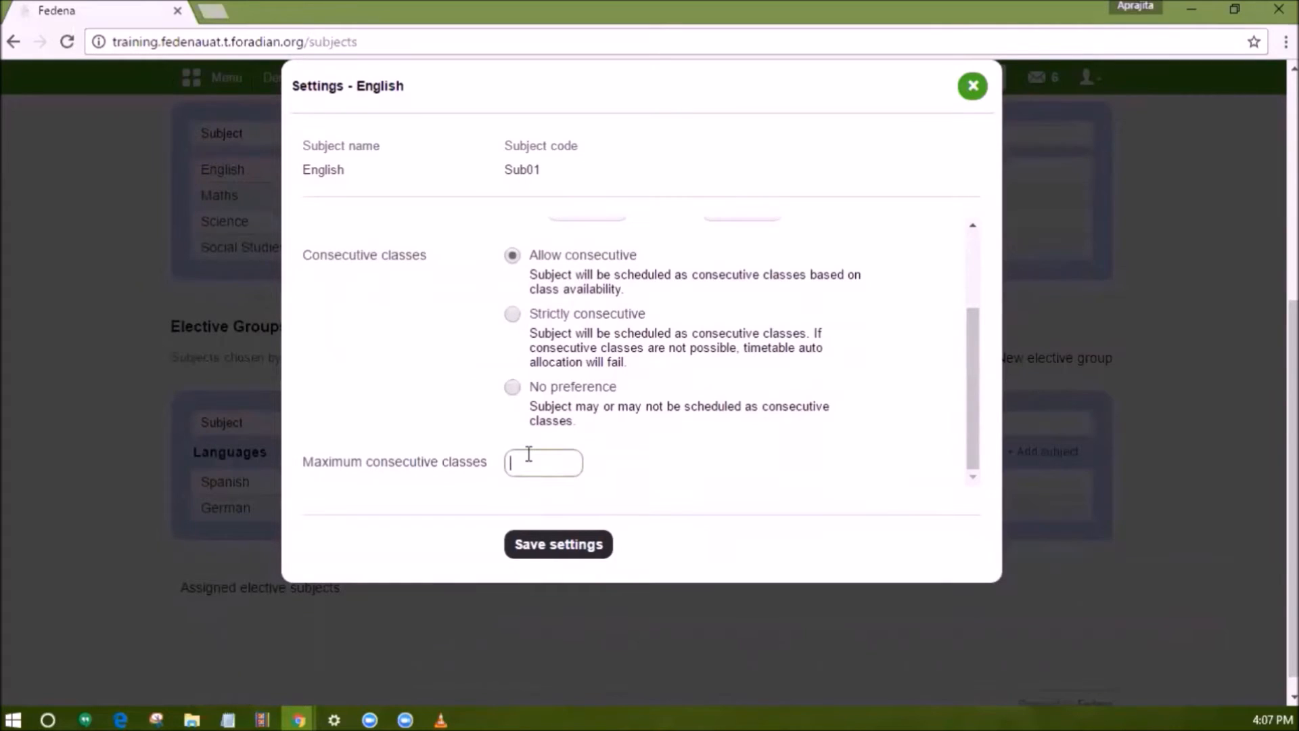
{"action": "type", "text": "2"}
{"action": "left_click", "coordinate": [620, 467]}
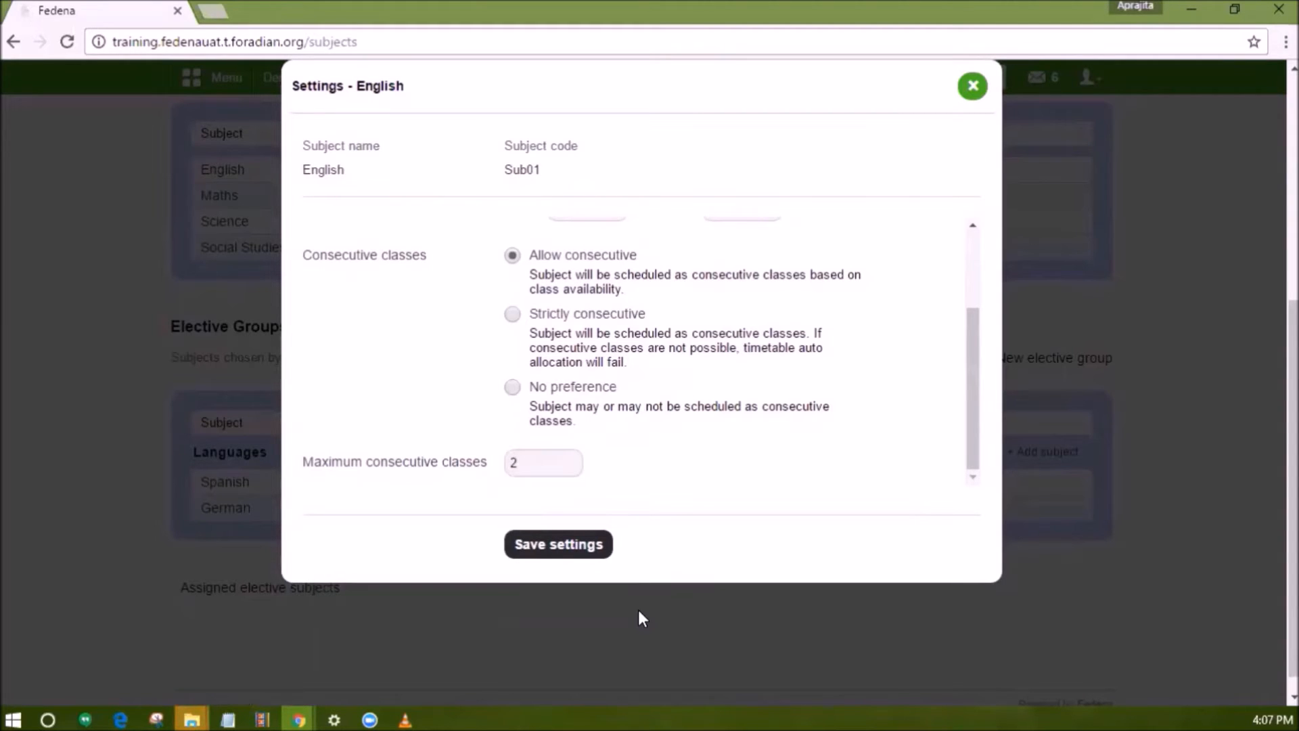
{"action": "left_click", "coordinate": [623, 614]}
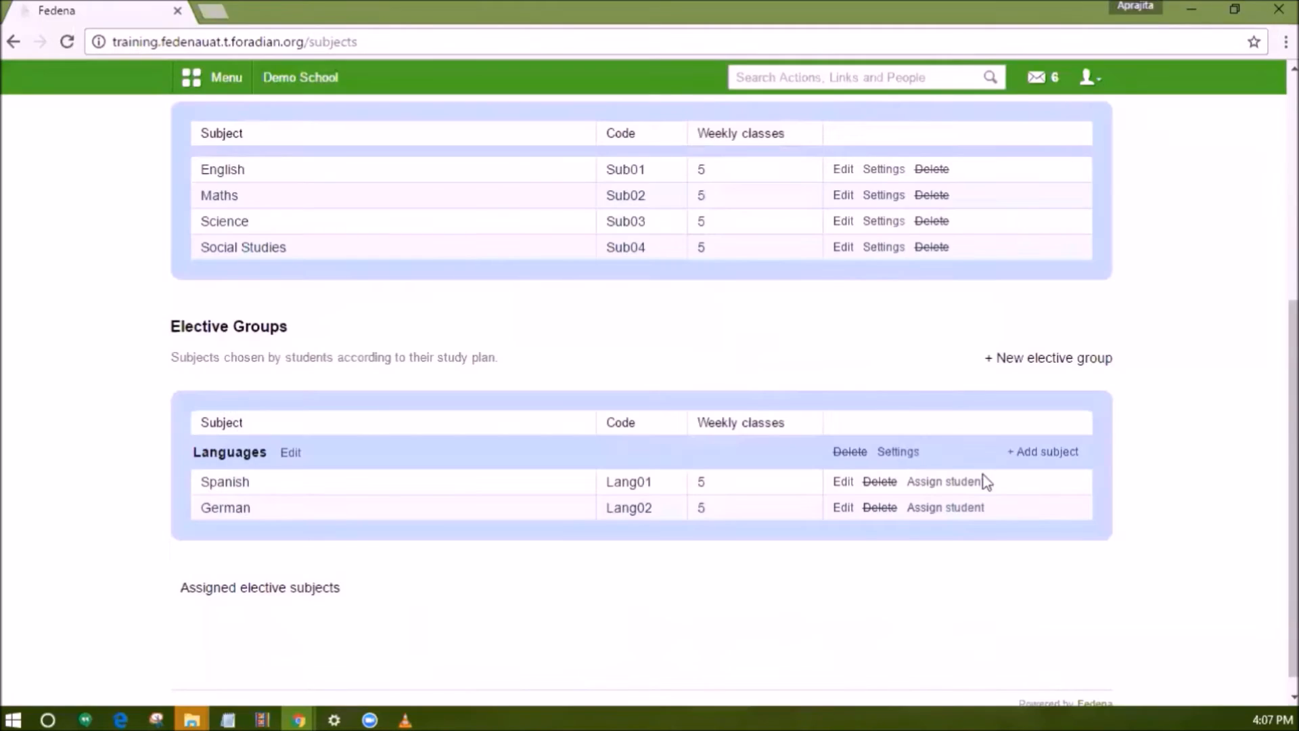
Open the Languages elective group's settings and close them without changes.
{"action": "left_click", "coordinate": [895, 452]}
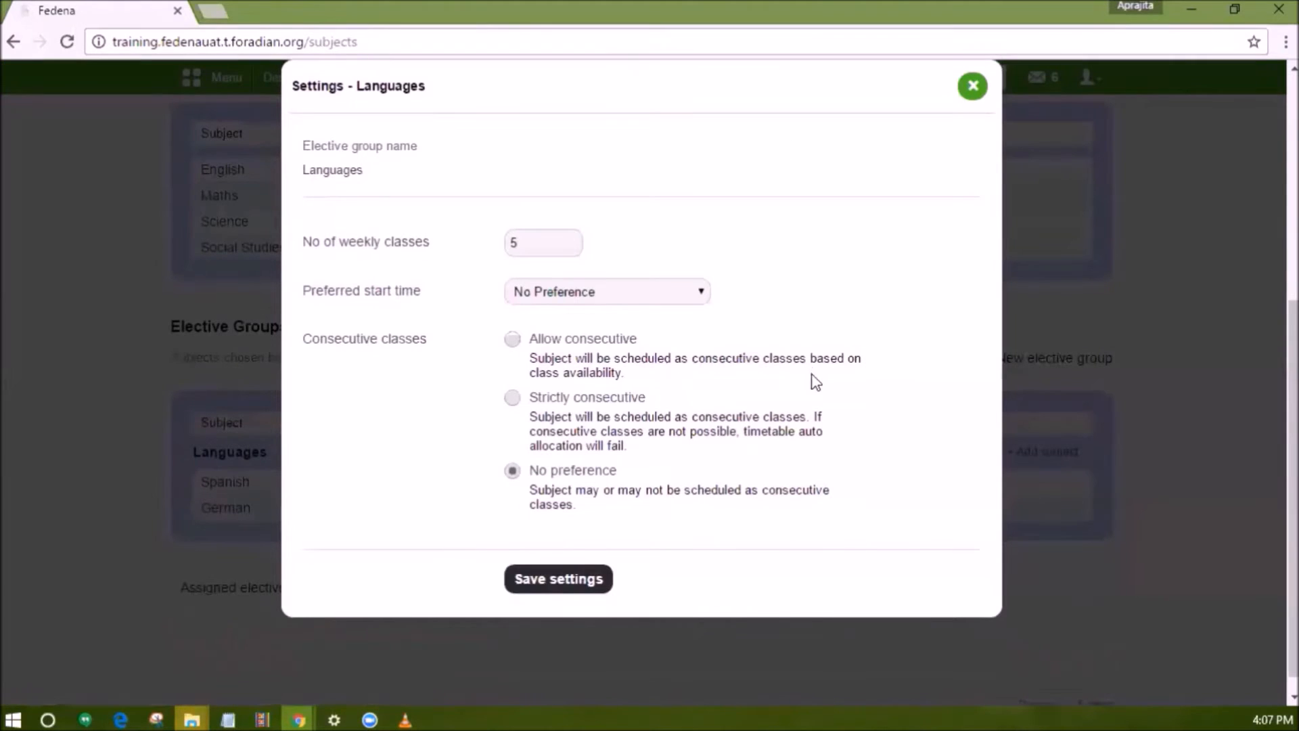
{"action": "left_click", "coordinate": [972, 85]}
{"action": "scroll", "coordinate": [748, 339], "scroll_direction": "up", "scroll_amount": 5}
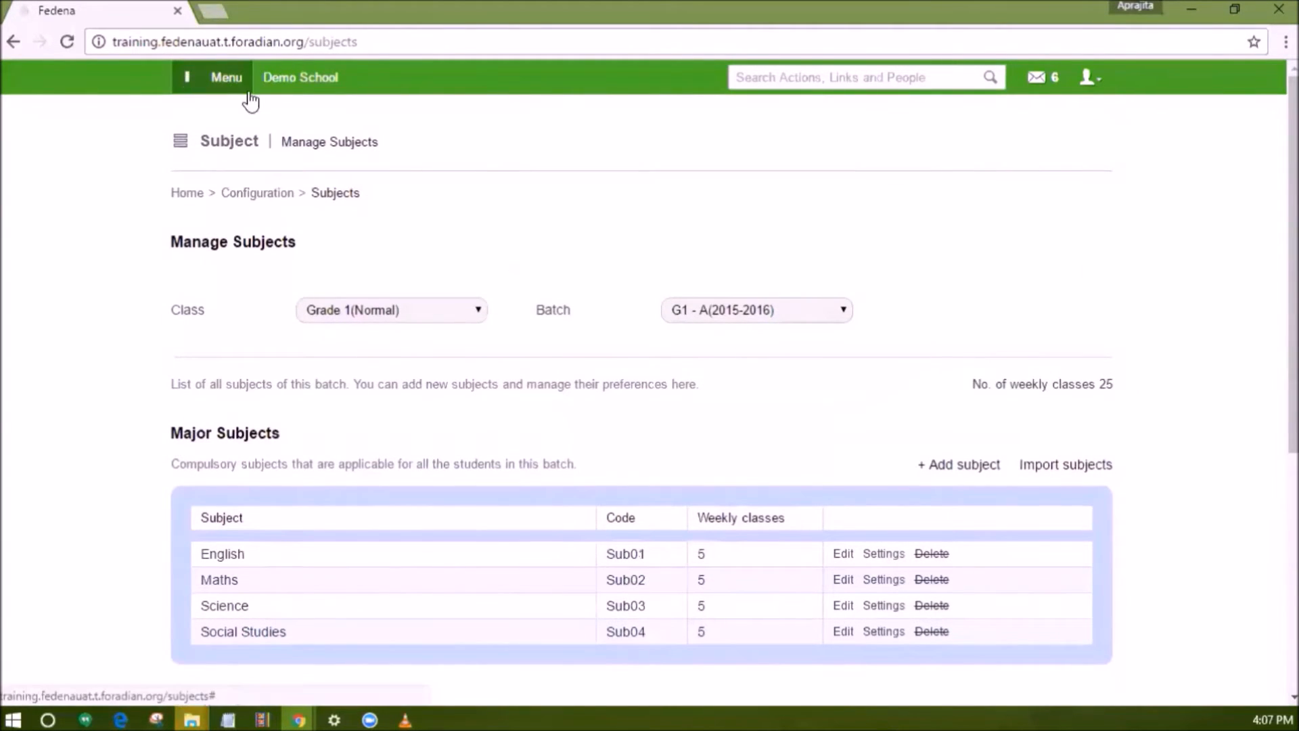
Go to the Timetable module and open Manage Class Timing Set.
{"action": "left_click", "coordinate": [245, 89]}
{"action": "left_click", "coordinate": [307, 123]}
{"action": "left_click", "coordinate": [497, 338]}
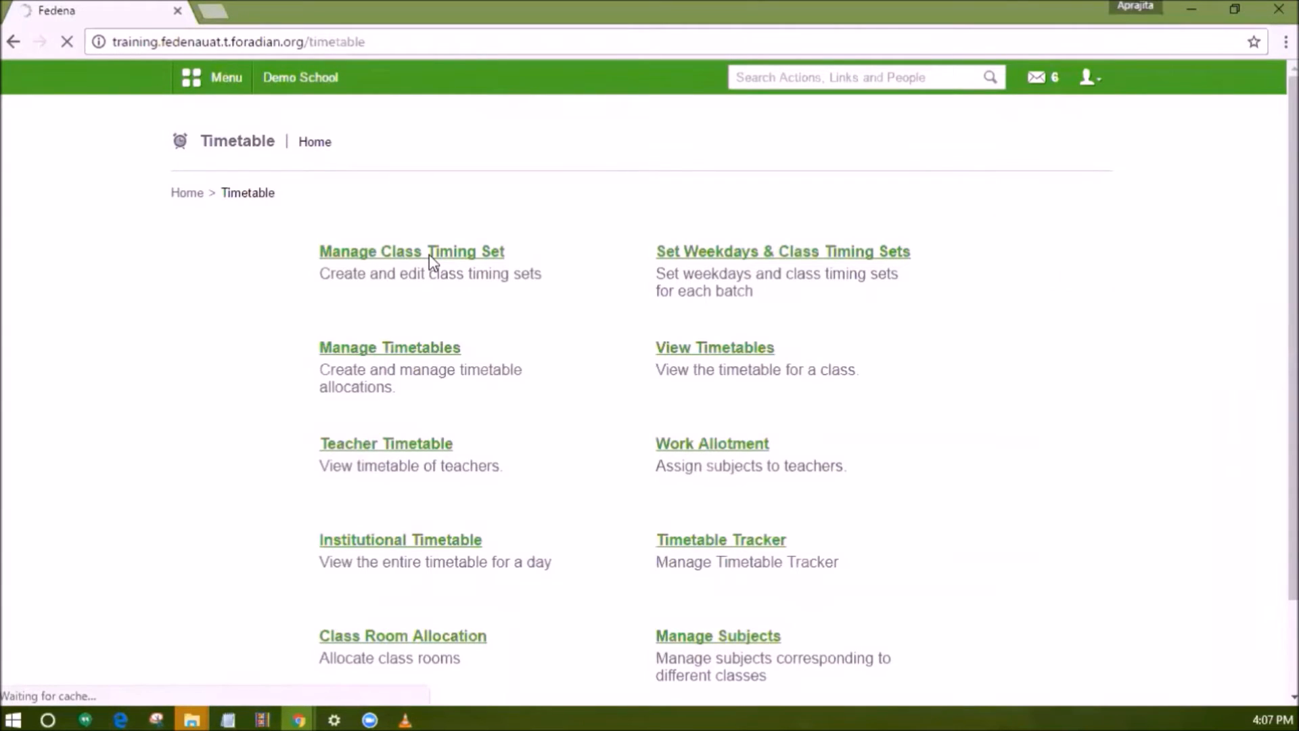
{"action": "left_click", "coordinate": [429, 254]}
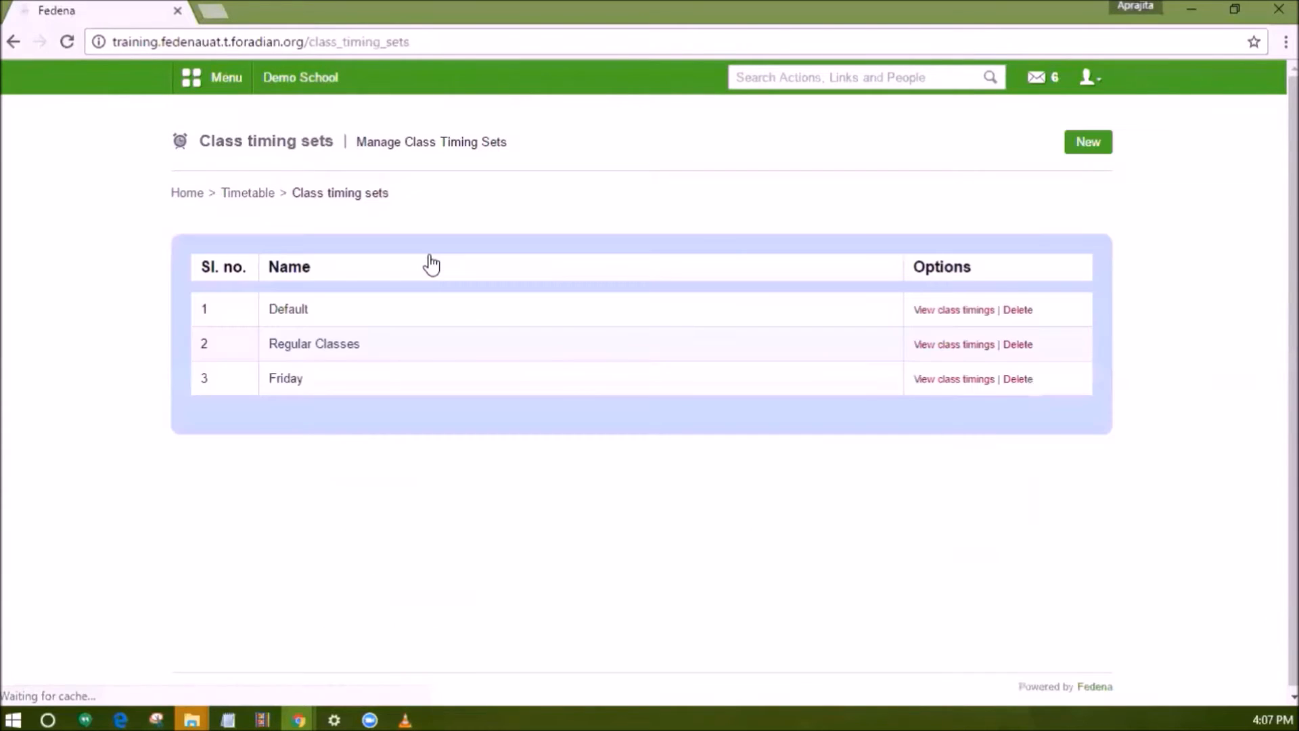
View the class timings of the Default timing set and return to the class timing sets list.
{"action": "left_click", "coordinate": [950, 311]}
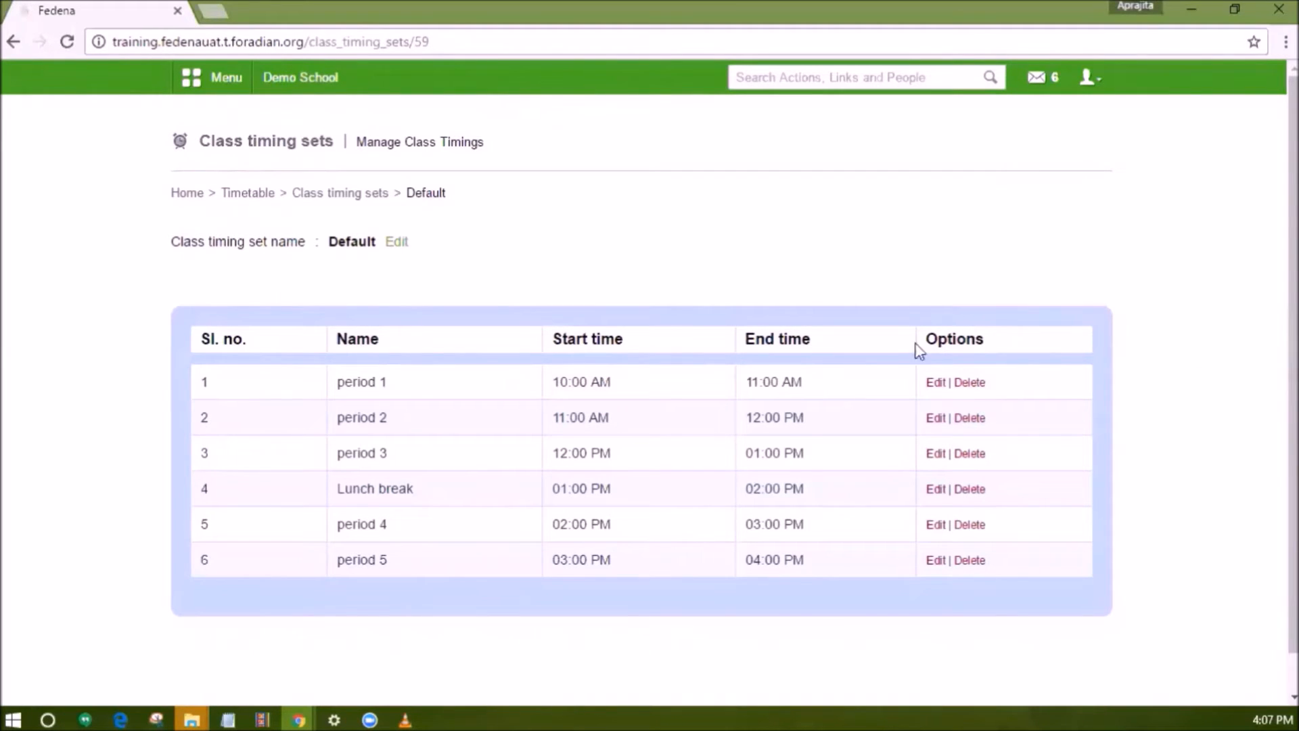
{"action": "left_click", "coordinate": [921, 215]}
{"action": "left_click", "coordinate": [366, 194]}
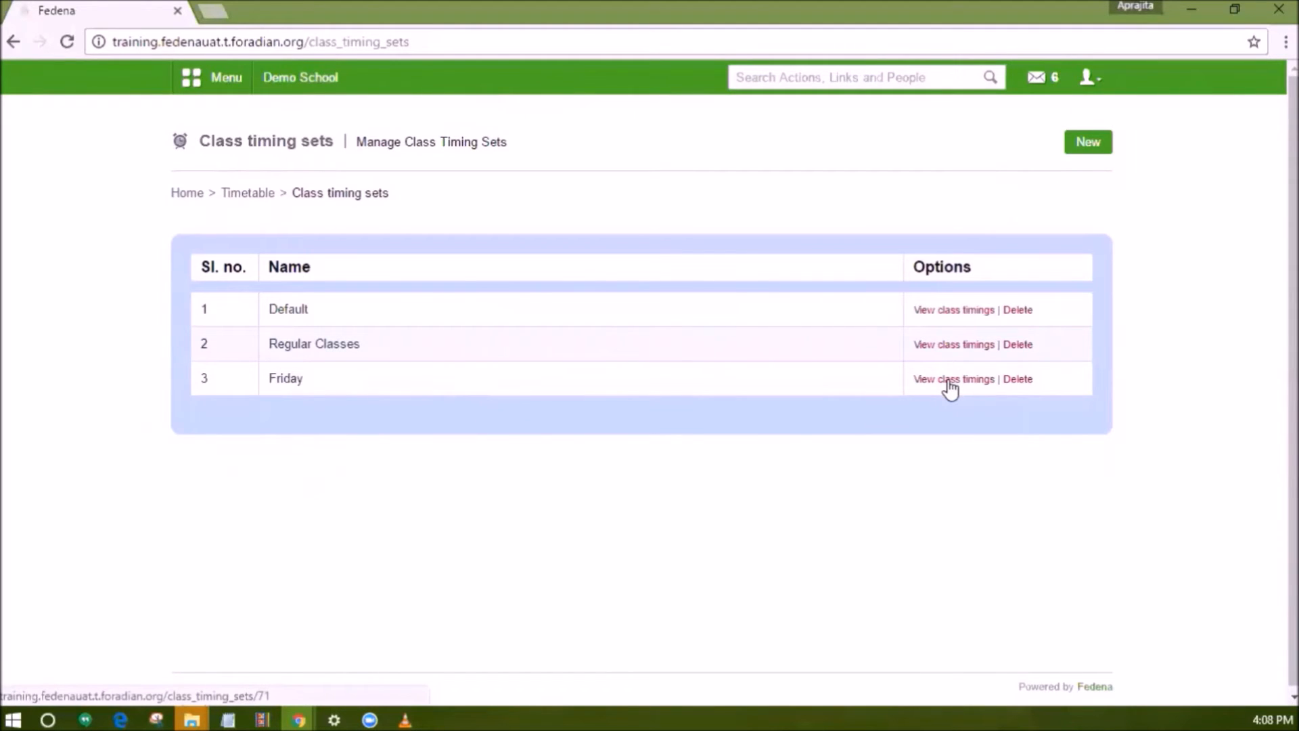
Open the General settings page and check the start day of the week option.
{"action": "left_click", "coordinate": [230, 79]}
{"action": "left_click", "coordinate": [648, 131]}
{"action": "mouse_move", "coordinate": [499, 236]}
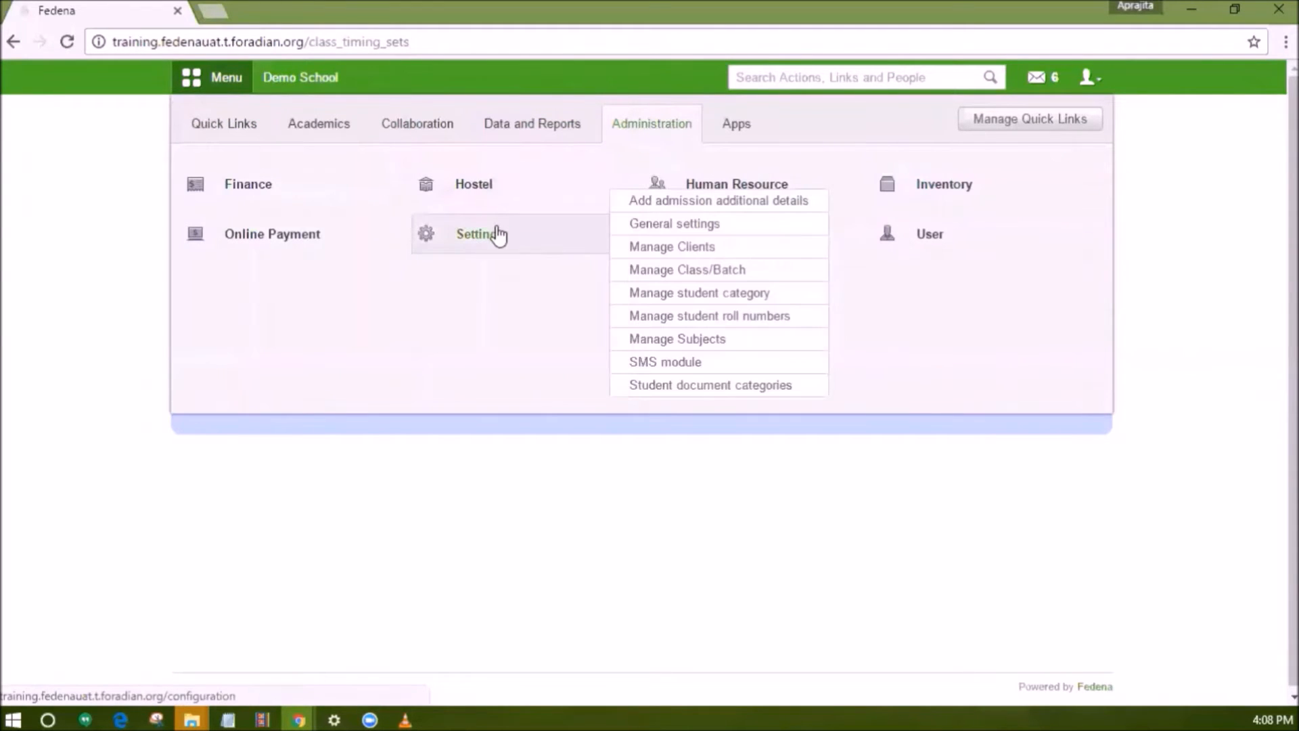
{"action": "left_click", "coordinate": [634, 225]}
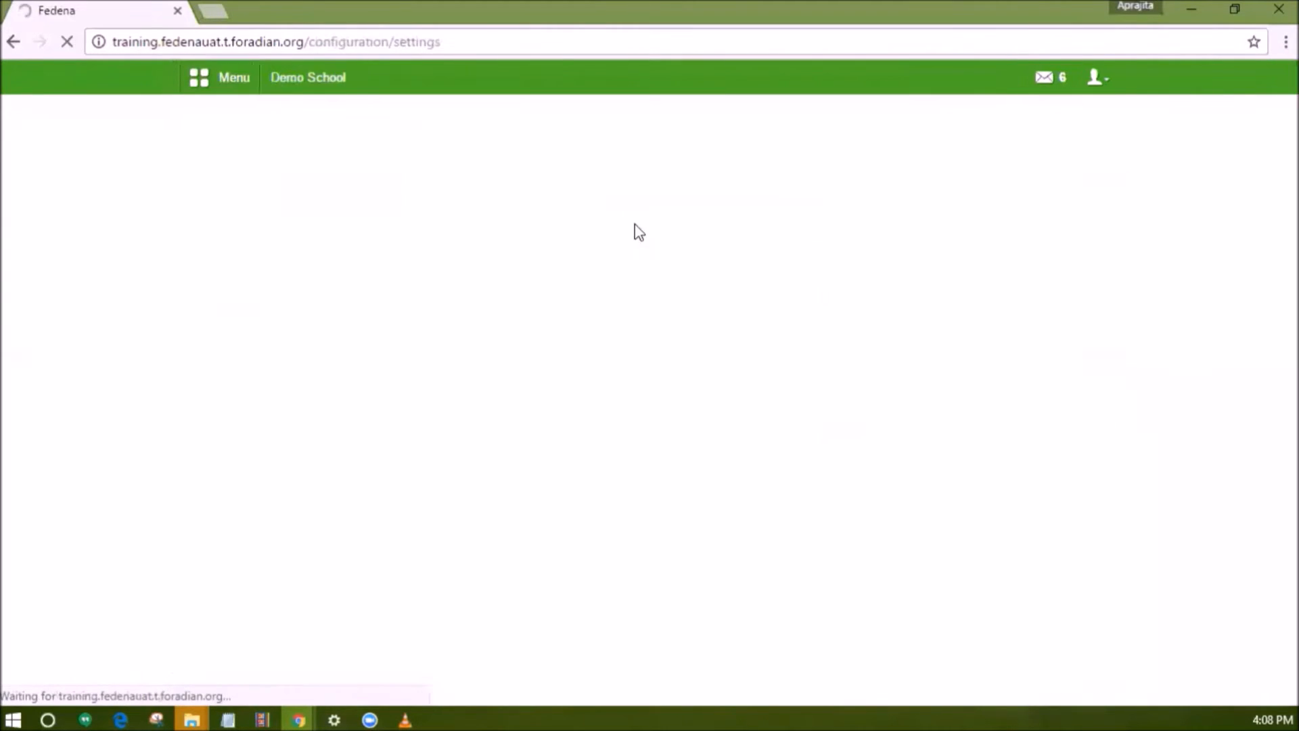
{"action": "scroll", "coordinate": [640, 318], "scroll_direction": "down", "scroll_amount": 1}
{"action": "left_click", "coordinate": [688, 469]}
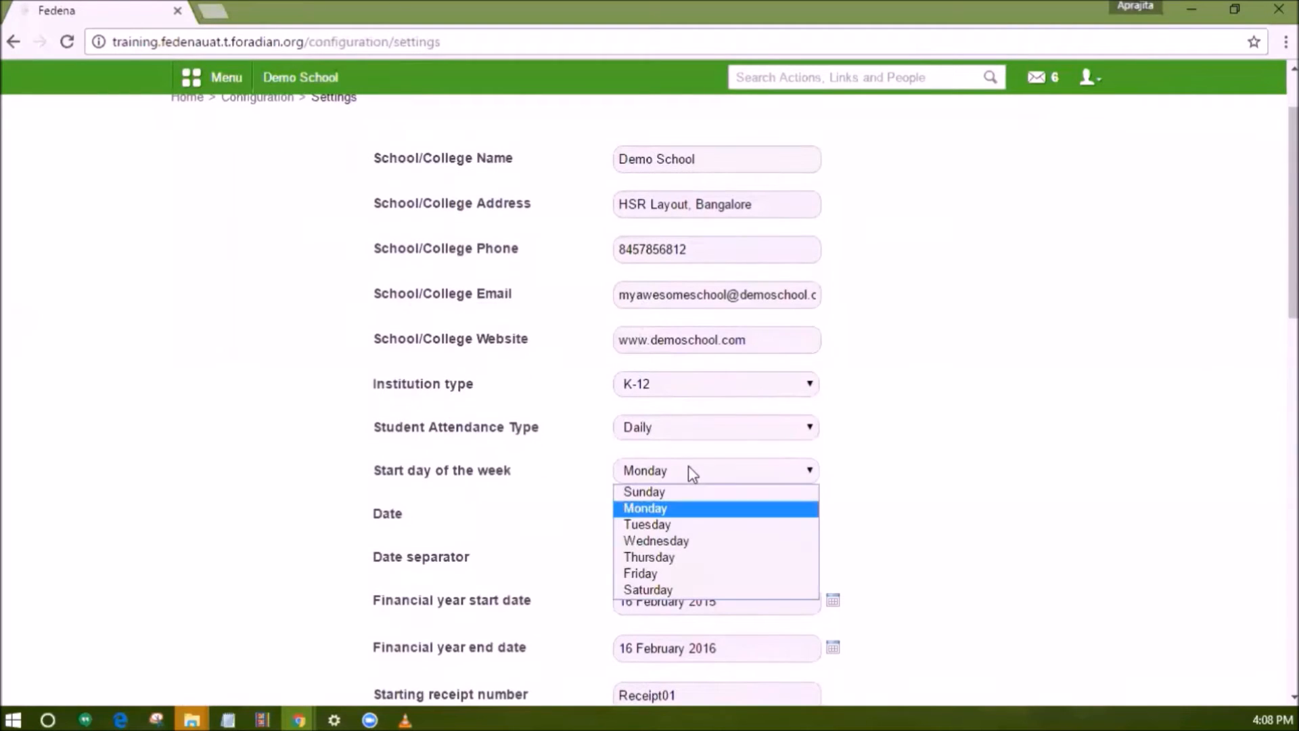
{"action": "left_click", "coordinate": [688, 465]}
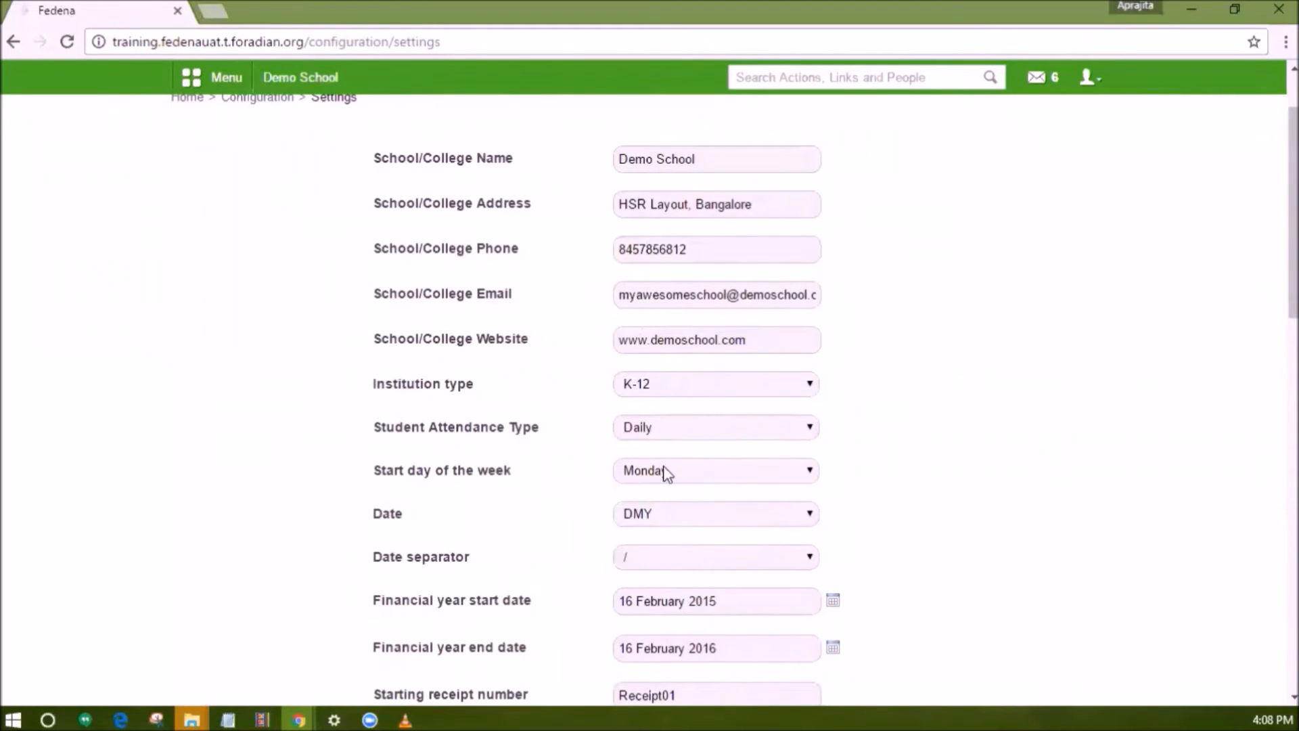
Open Set Weekdays & Class Timing Sets and review weekday timing sets for Grade 1(Normal), batch G1 - A(2015-2016).
{"action": "left_click", "coordinate": [207, 88]}
{"action": "left_click", "coordinate": [313, 128]}
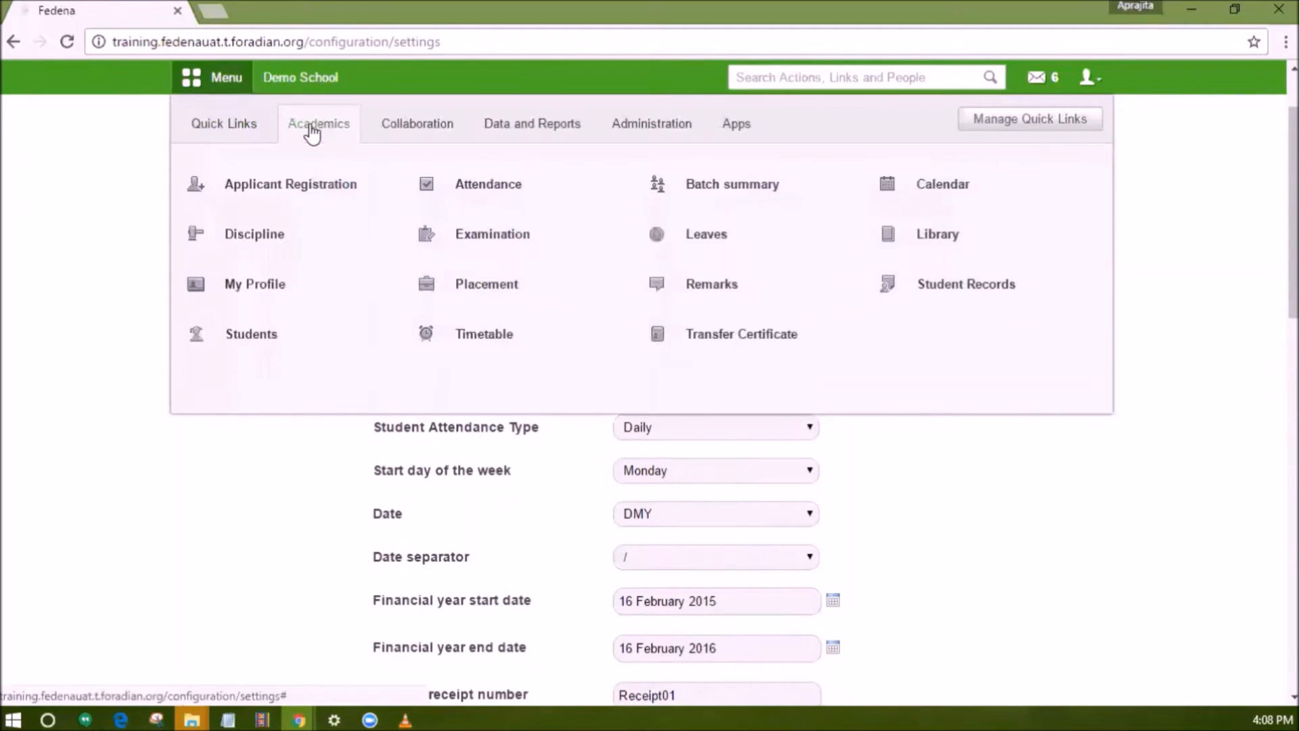
{"action": "left_click", "coordinate": [483, 339]}
{"action": "left_click", "coordinate": [682, 253]}
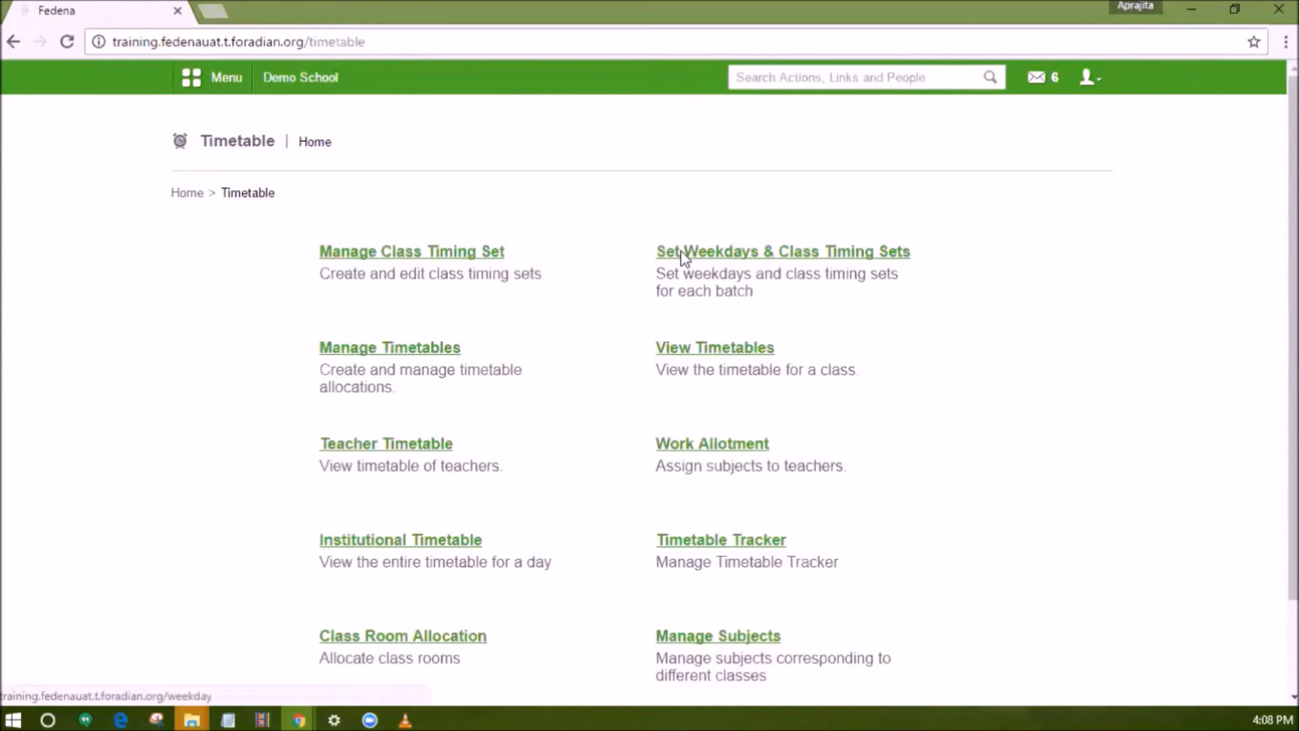
{"action": "left_click", "coordinate": [449, 250]}
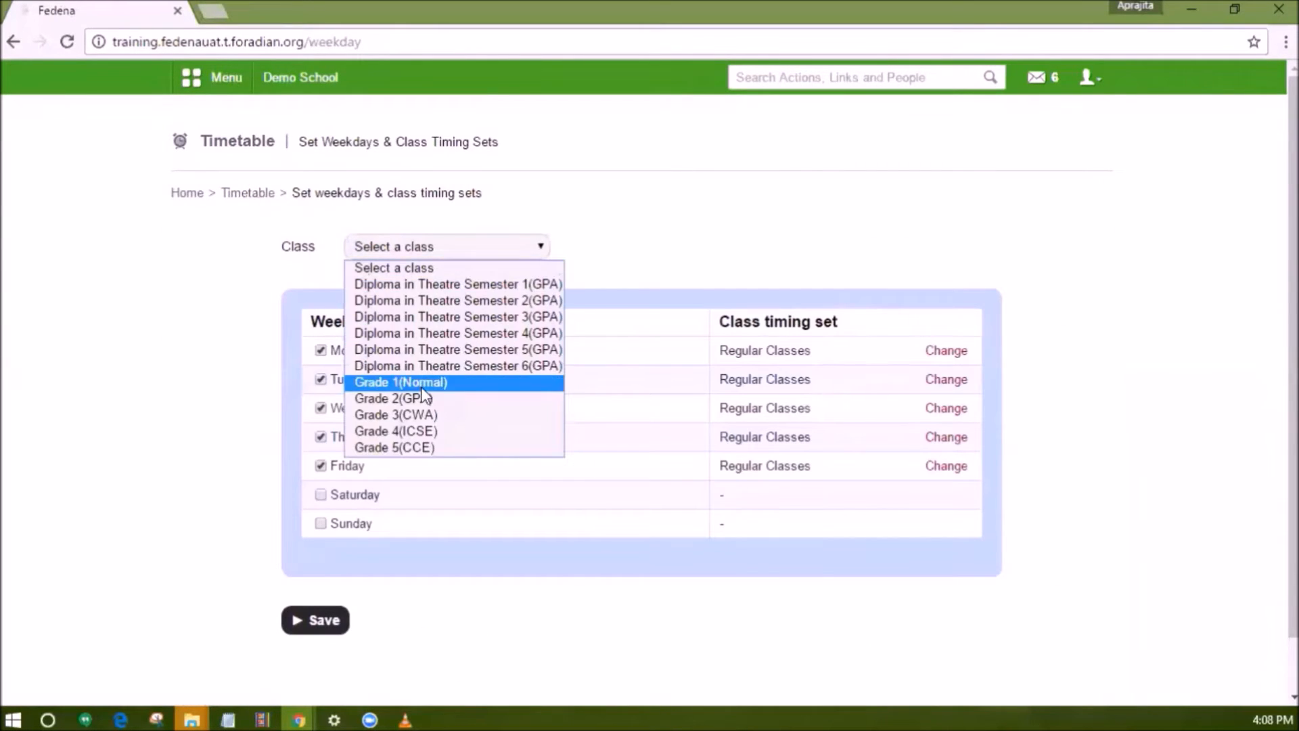
{"action": "left_click", "coordinate": [460, 380]}
{"action": "left_click", "coordinate": [713, 252]}
{"action": "left_click", "coordinate": [713, 284]}
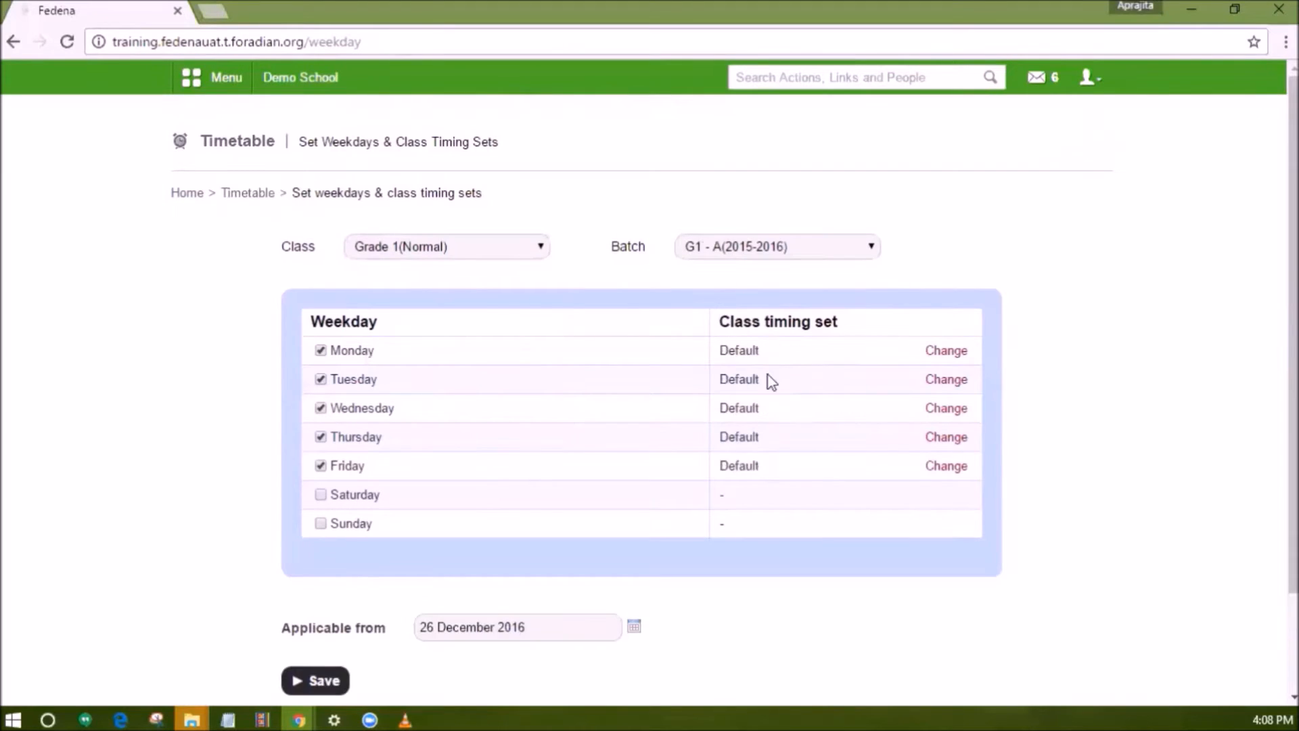
{"action": "scroll", "coordinate": [760, 348], "scroll_direction": "down", "scroll_amount": 1}
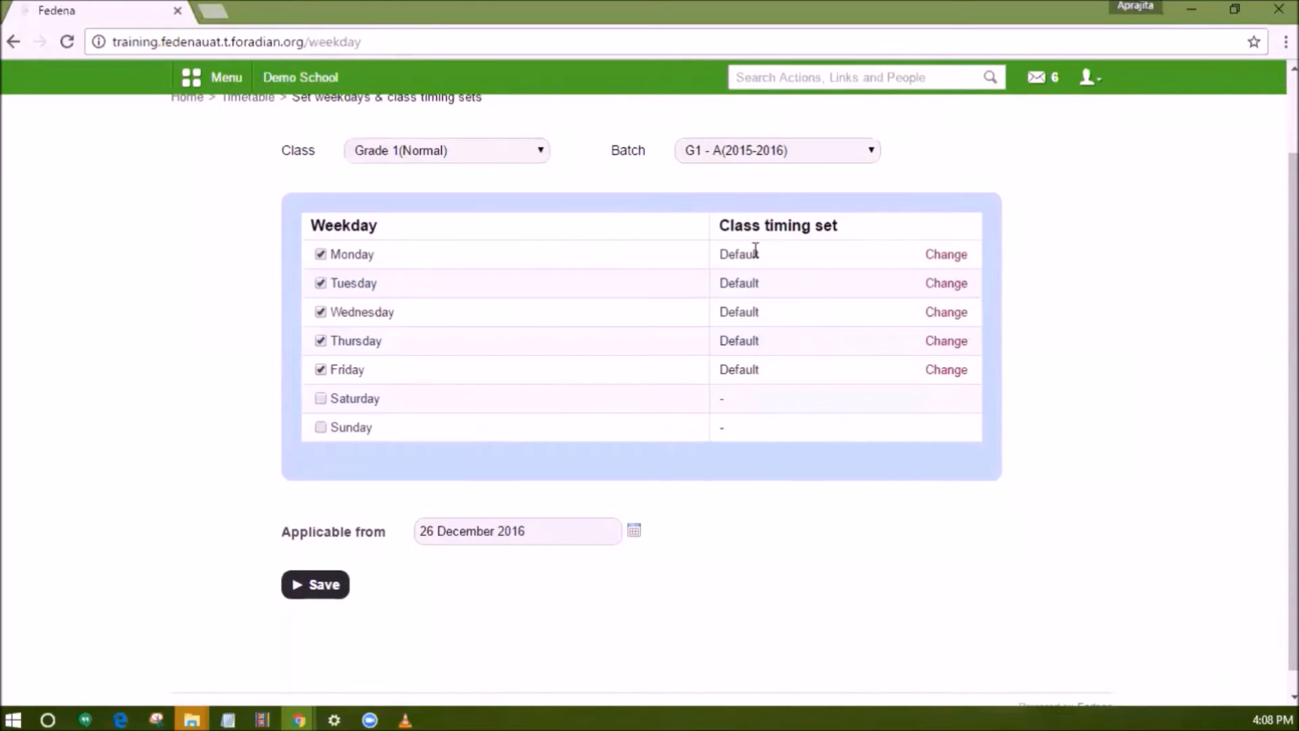
{"action": "scroll", "coordinate": [753, 260], "scroll_direction": "up", "scroll_amount": 2}
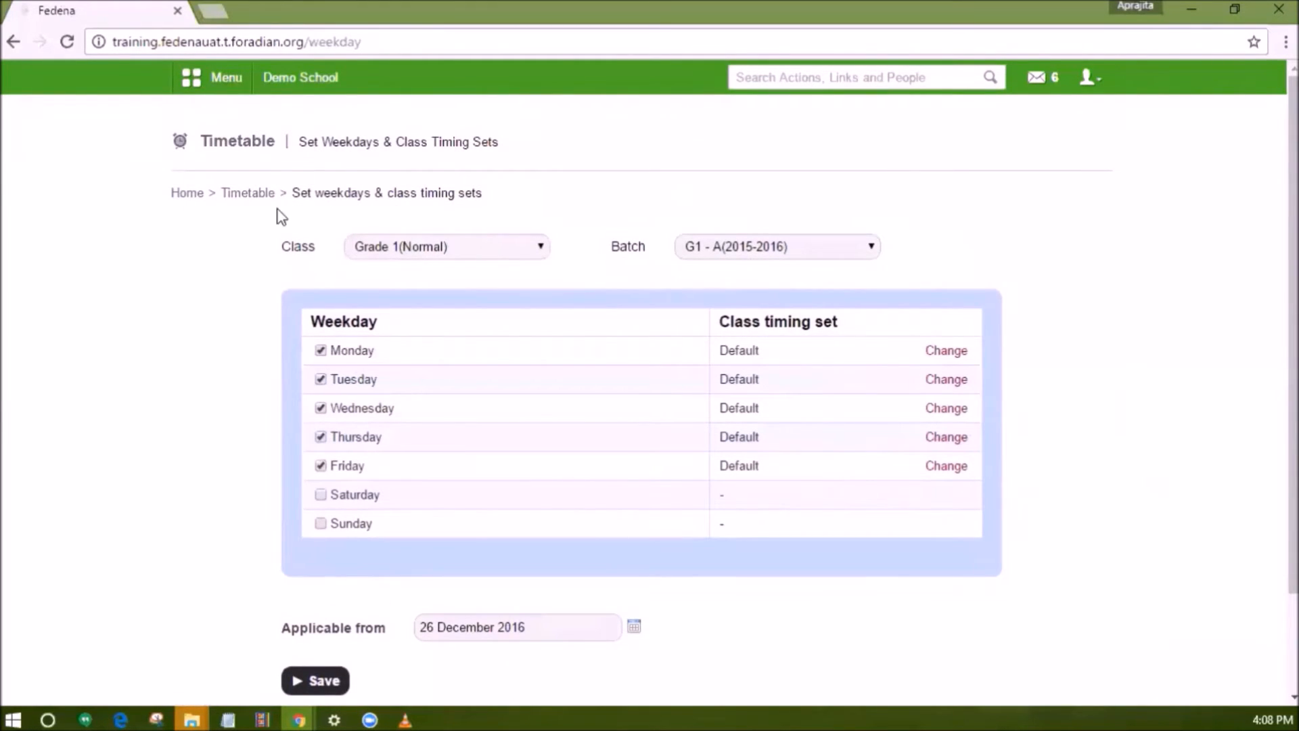
Return to Timetable and open Manage Subjects for Grade 1(Normal), batch G1 - A(2015-2016).
{"action": "left_click", "coordinate": [247, 196]}
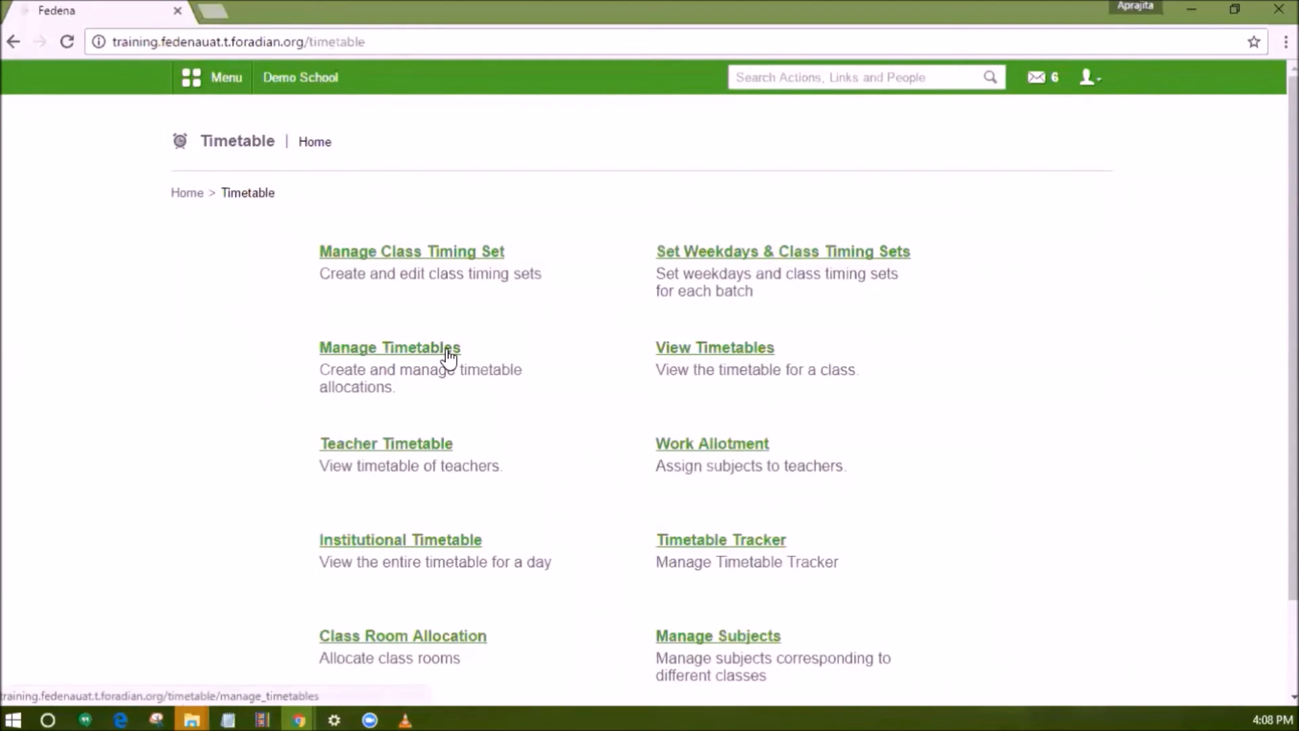
{"action": "scroll", "coordinate": [572, 462], "scroll_direction": "down", "scroll_amount": 1}
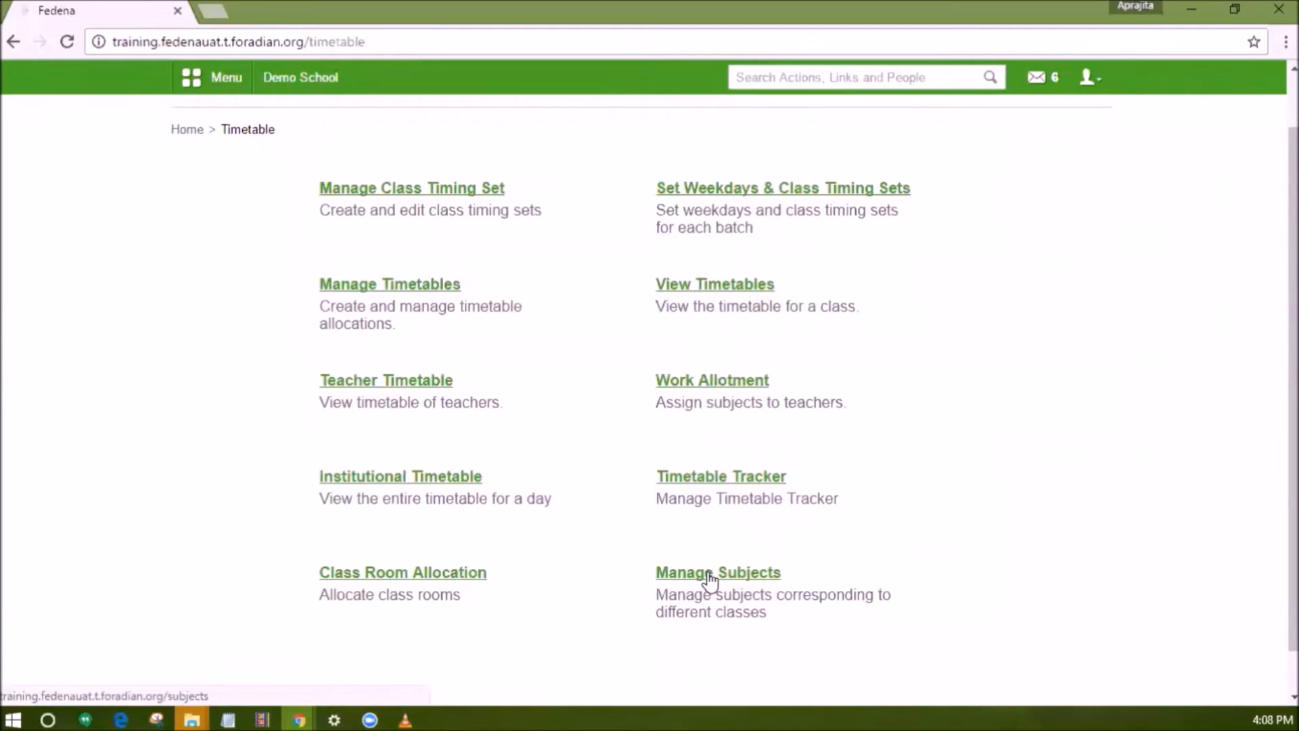
{"action": "scroll", "coordinate": [443, 311], "scroll_direction": "up", "scroll_amount": 1}
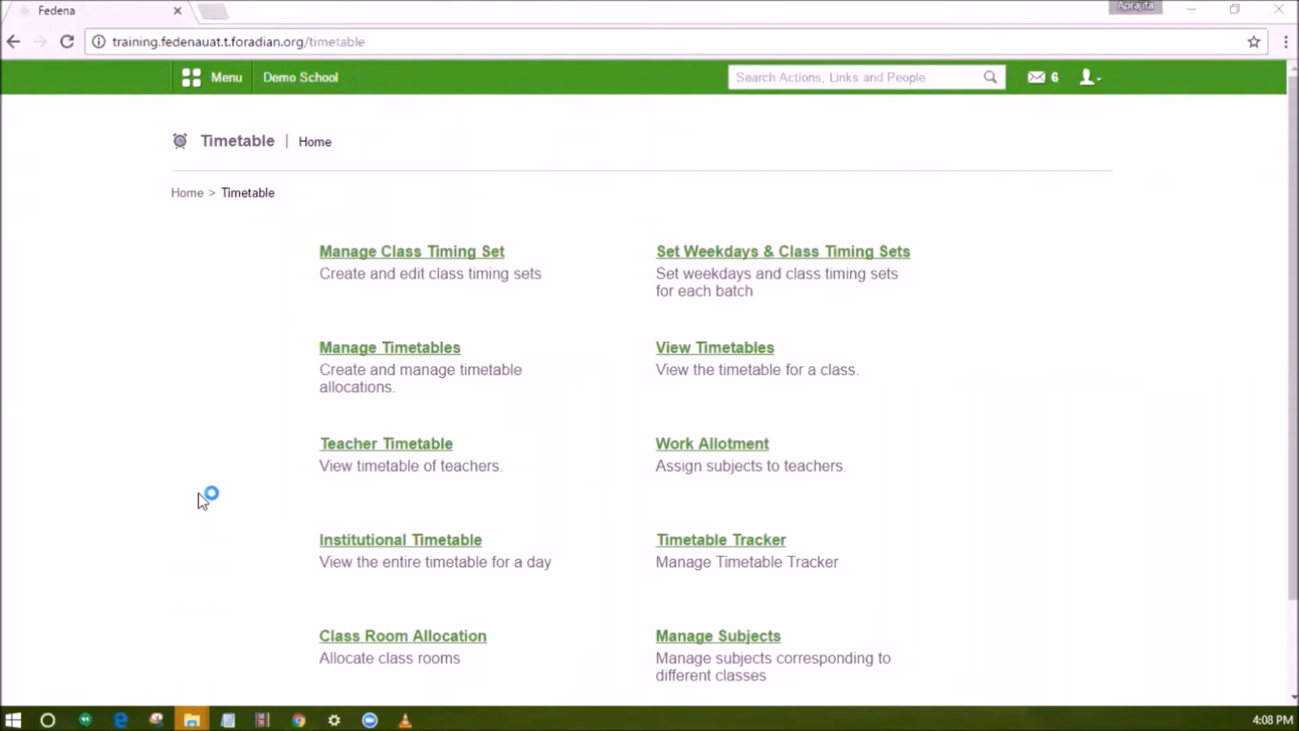
{"action": "left_click", "coordinate": [214, 452]}
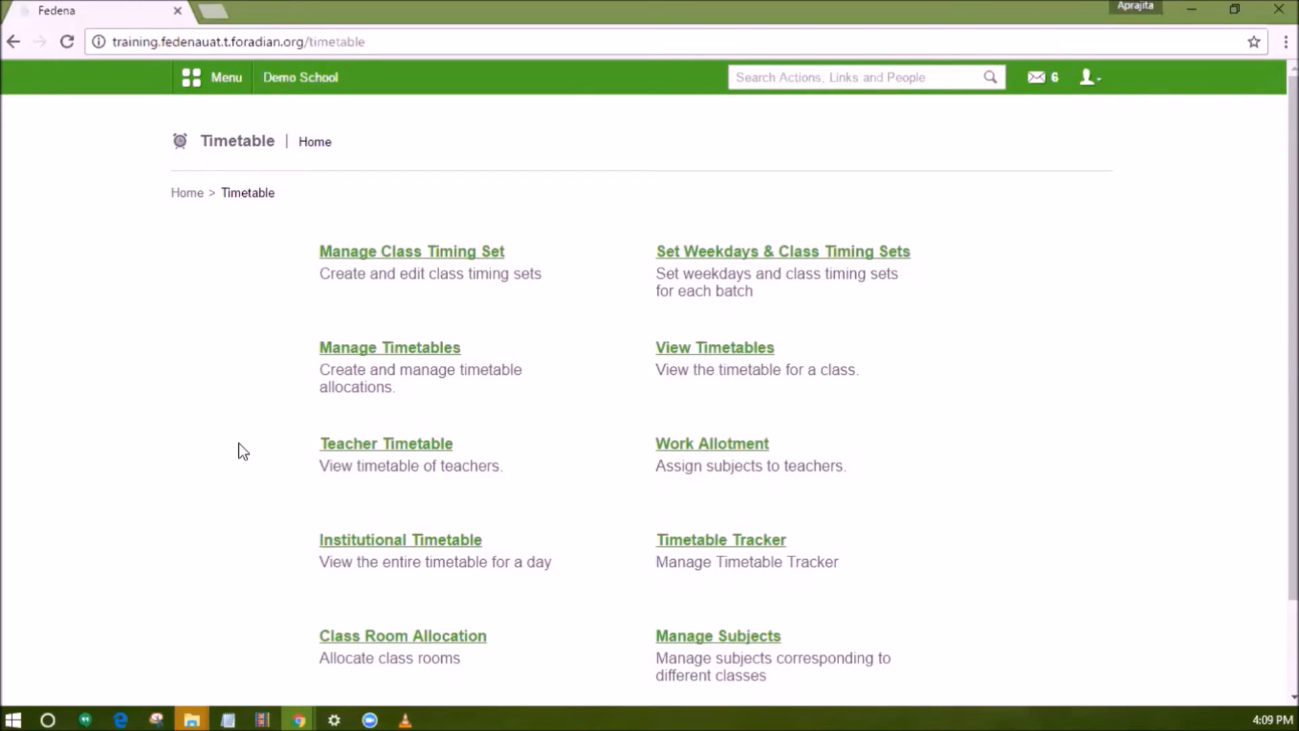
{"action": "scroll", "coordinate": [684, 557], "scroll_direction": "down", "scroll_amount": 2}
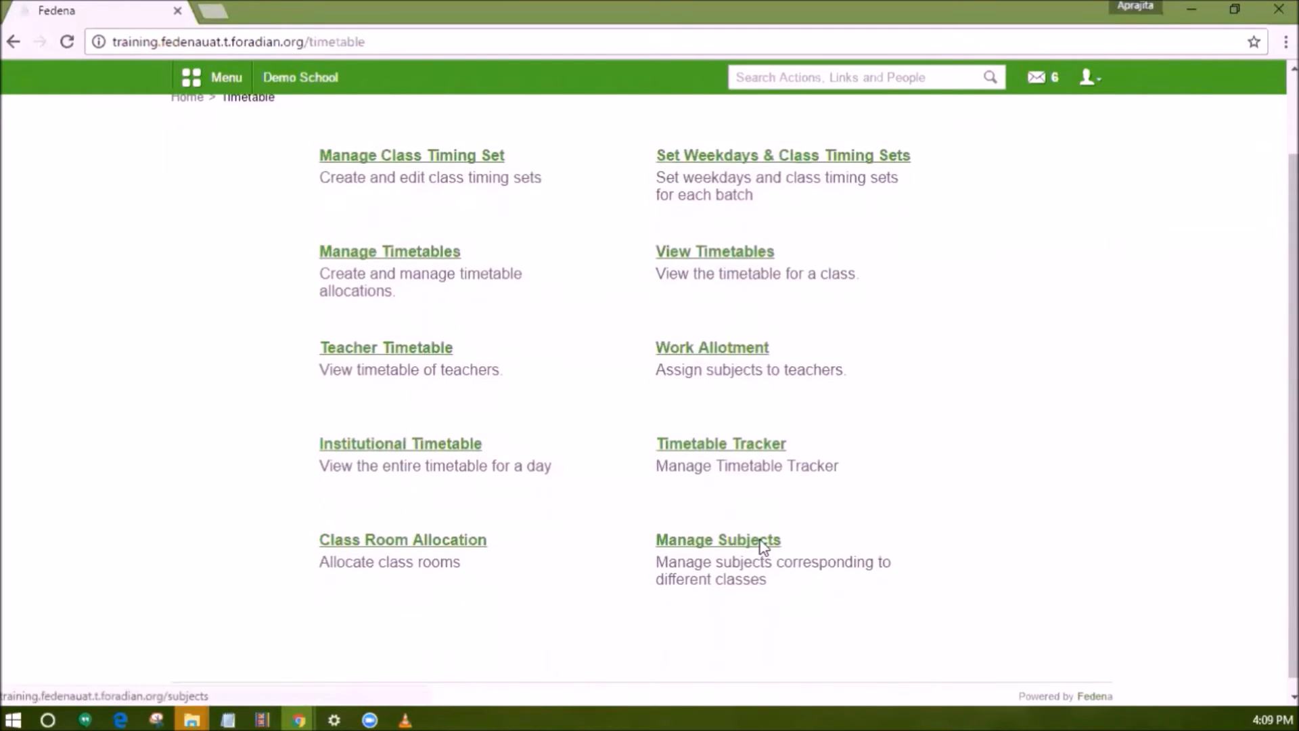
{"action": "left_click", "coordinate": [760, 542]}
{"action": "left_click", "coordinate": [313, 310]}
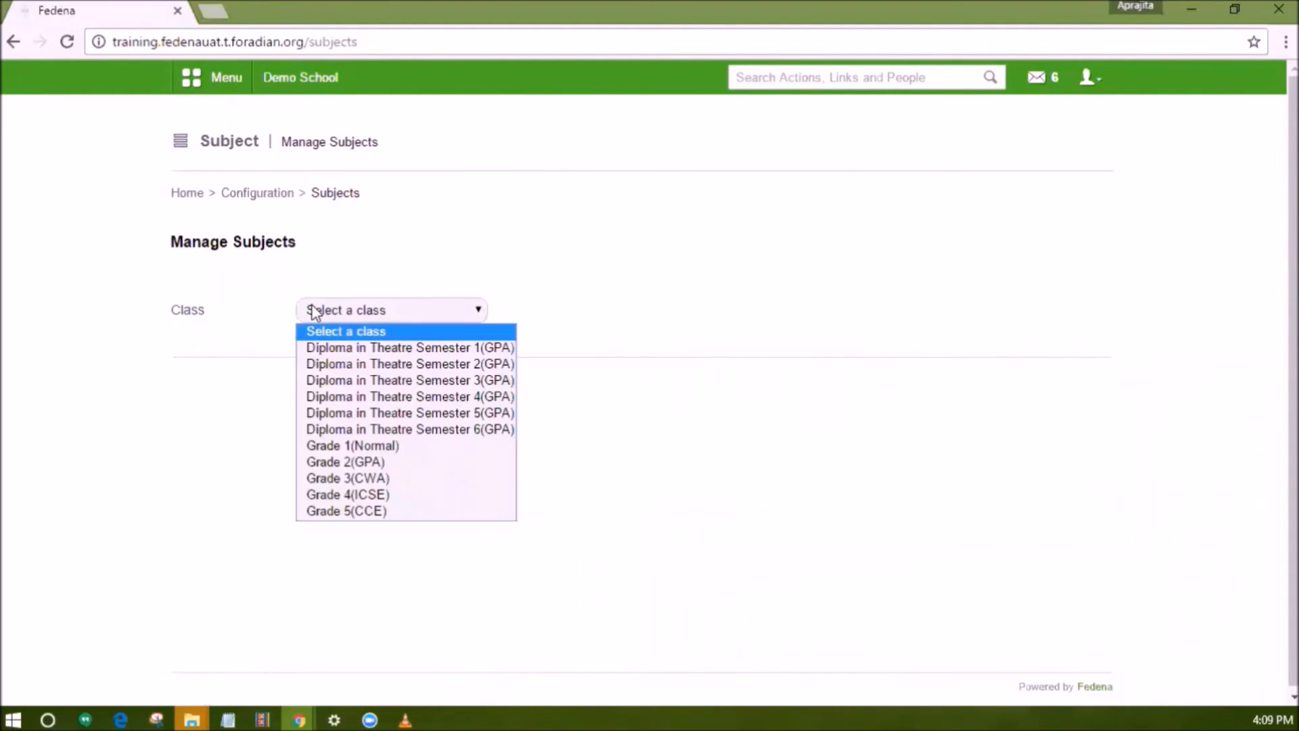
{"action": "left_click", "coordinate": [338, 445]}
{"action": "left_click", "coordinate": [713, 310]}
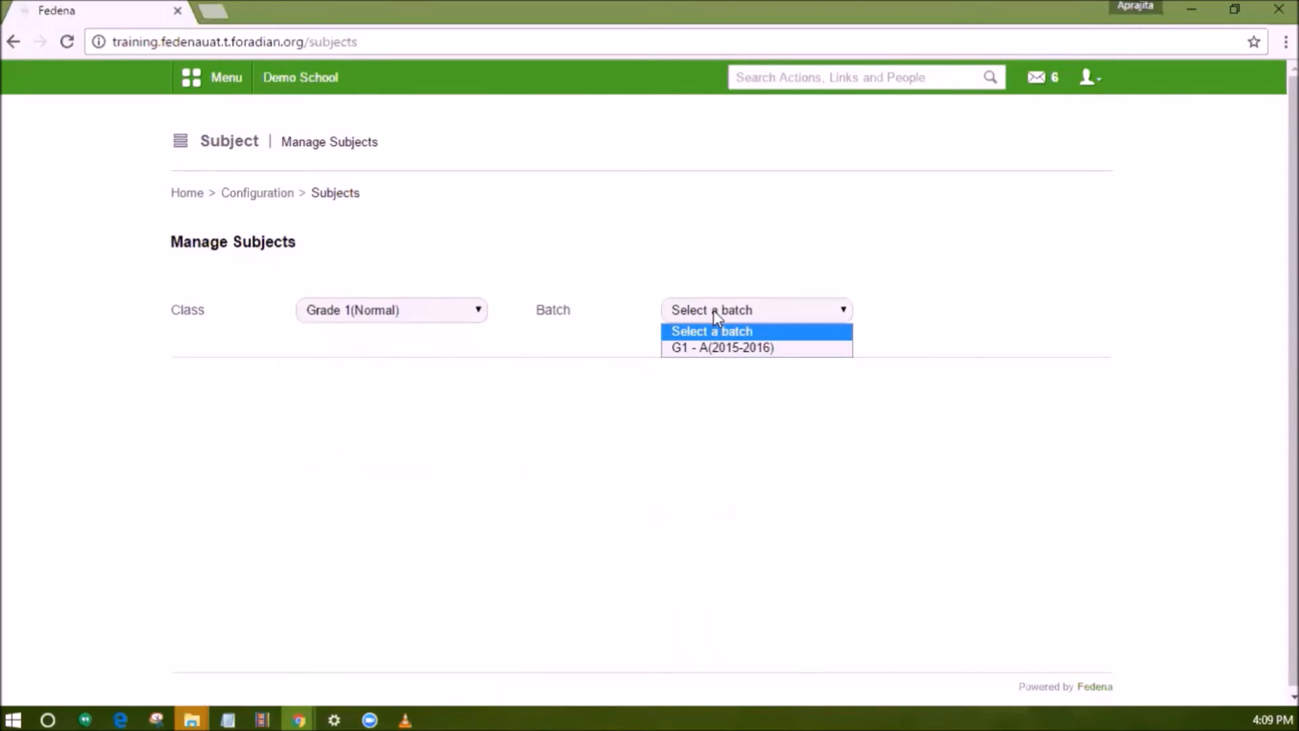
{"action": "left_click", "coordinate": [721, 348]}
{"action": "scroll", "coordinate": [720, 356], "scroll_direction": "down", "scroll_amount": 3}
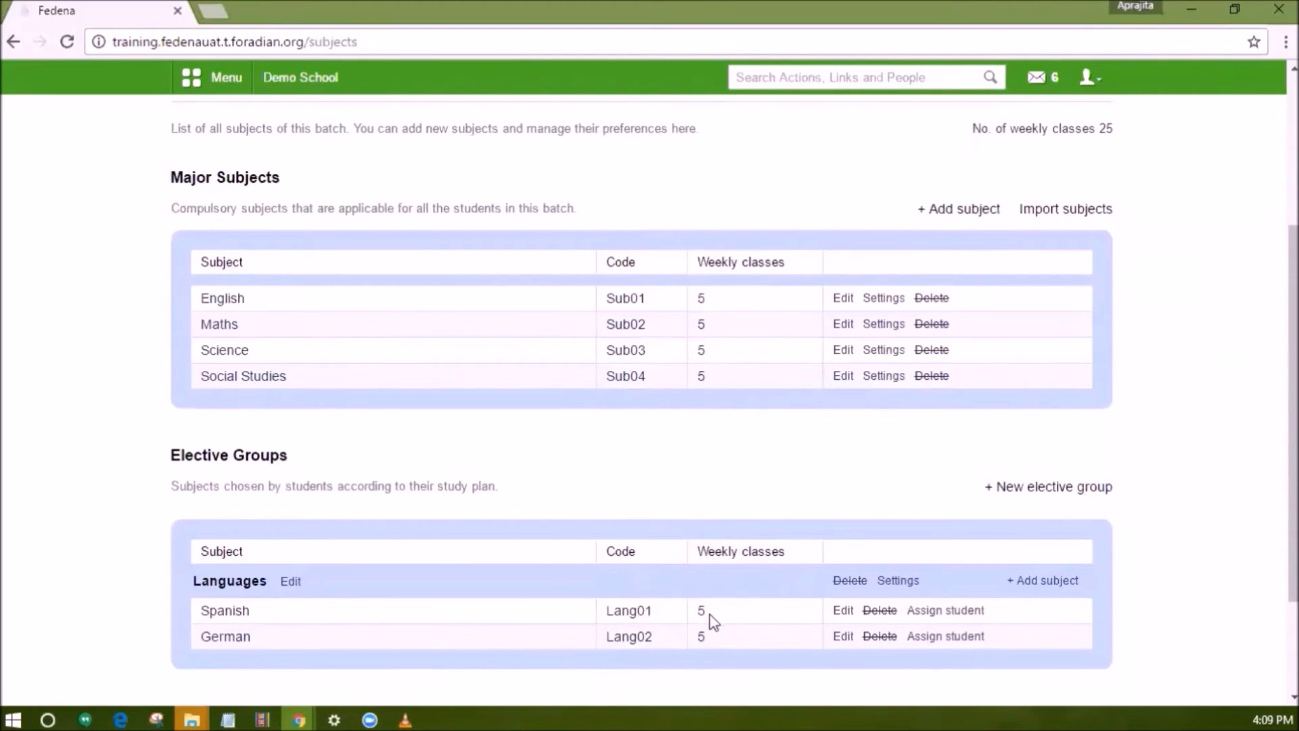
Check the batch's number of weekly classes on the Manage Subjects page.
{"action": "left_click_drag", "start_coordinate": [1103, 130], "coordinate": [1109, 129]}
{"action": "scroll", "coordinate": [1068, 144], "scroll_direction": "up", "scroll_amount": 1}
{"action": "scroll", "coordinate": [1067, 144], "scroll_direction": "up", "scroll_amount": 2}
{"action": "left_click_drag", "start_coordinate": [972, 256], "coordinate": [1095, 257]}
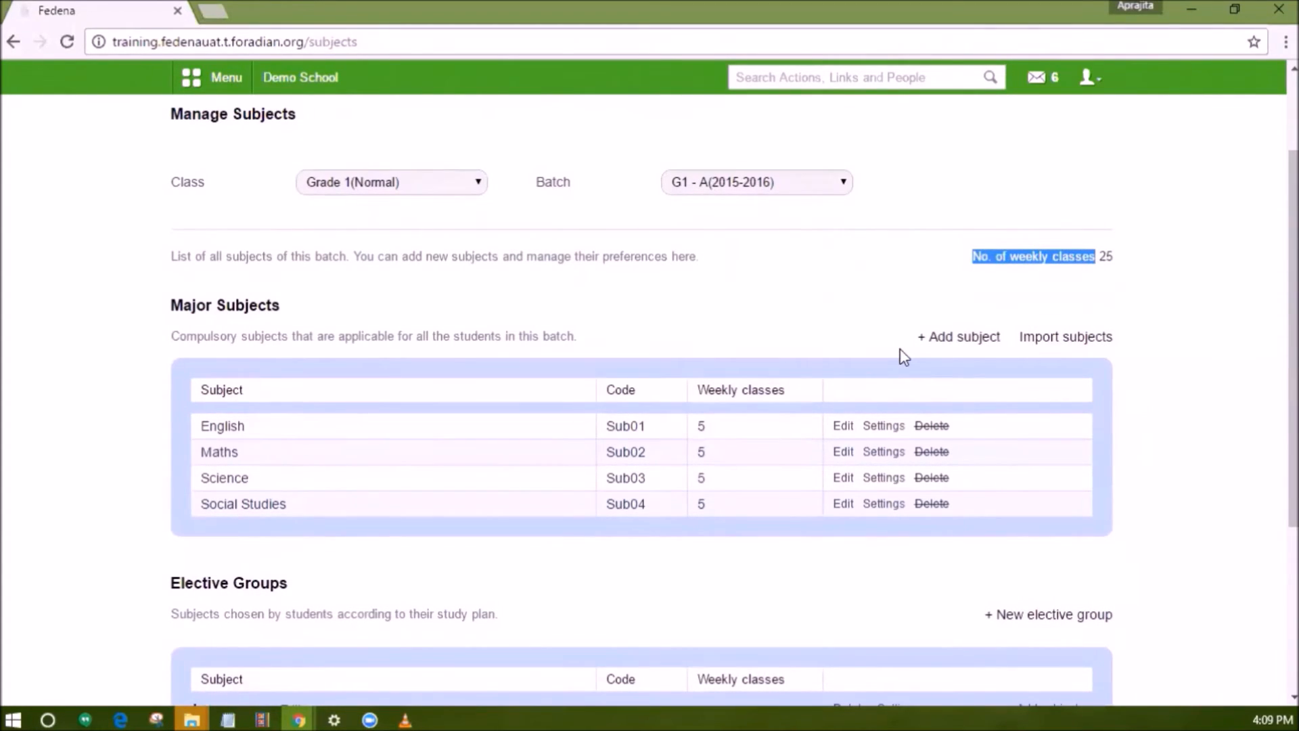
{"action": "scroll", "coordinate": [905, 356], "scroll_direction": "up", "scroll_amount": 4}
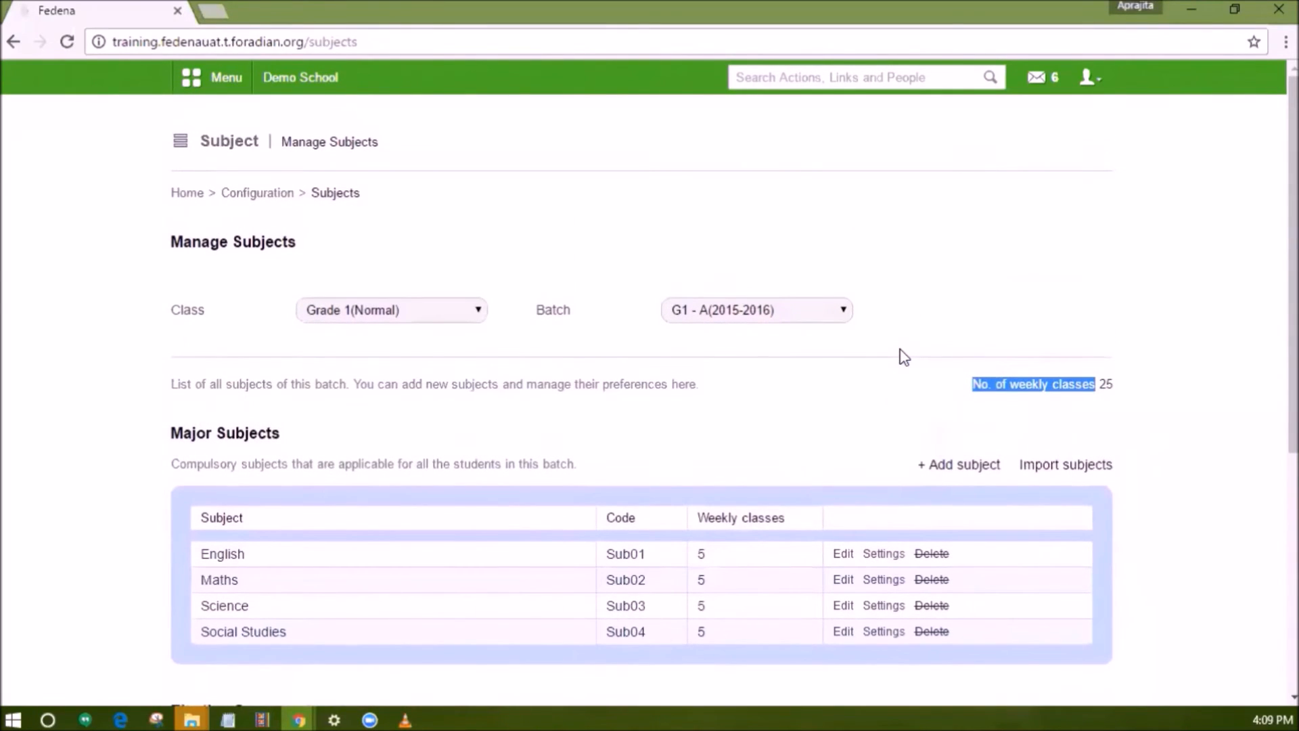
Create a new timetable running from 30 December 2016 to 06 January 2017 in Manage Timetables.
{"action": "left_click", "coordinate": [215, 76]}
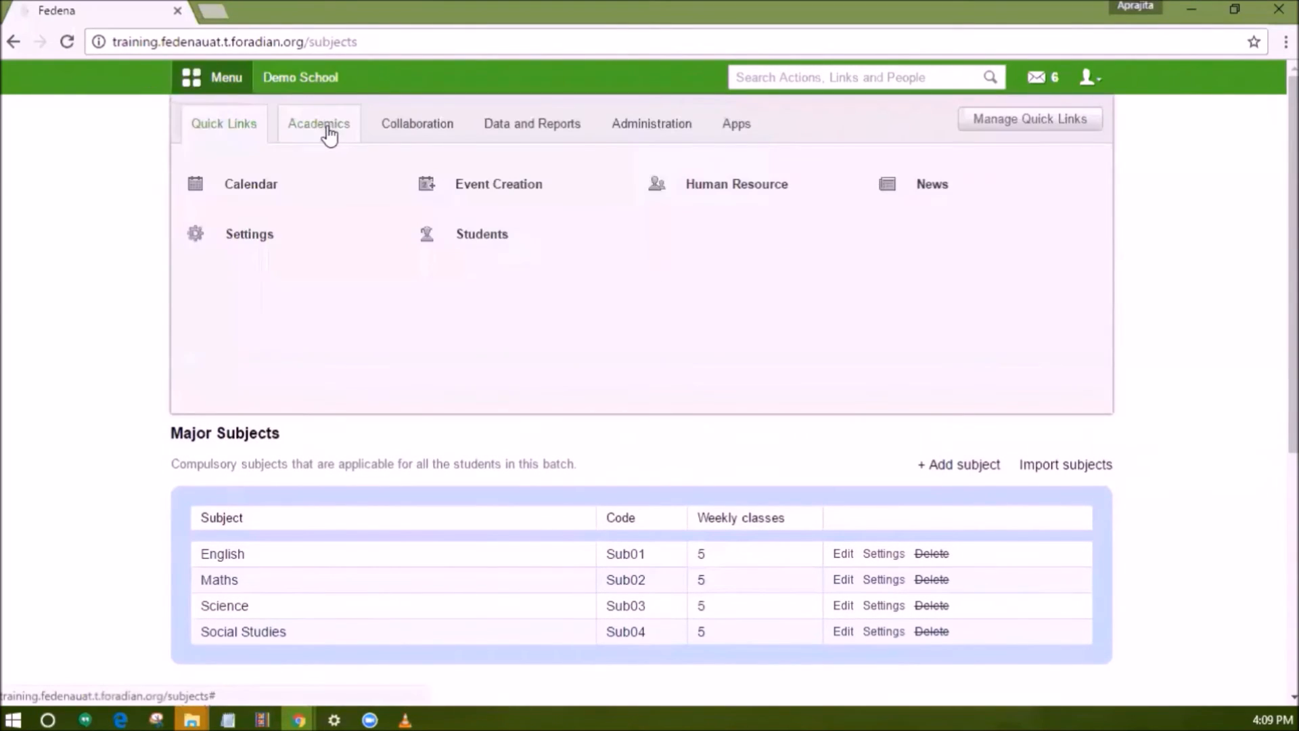
{"action": "left_click", "coordinate": [328, 132]}
{"action": "left_click", "coordinate": [473, 342]}
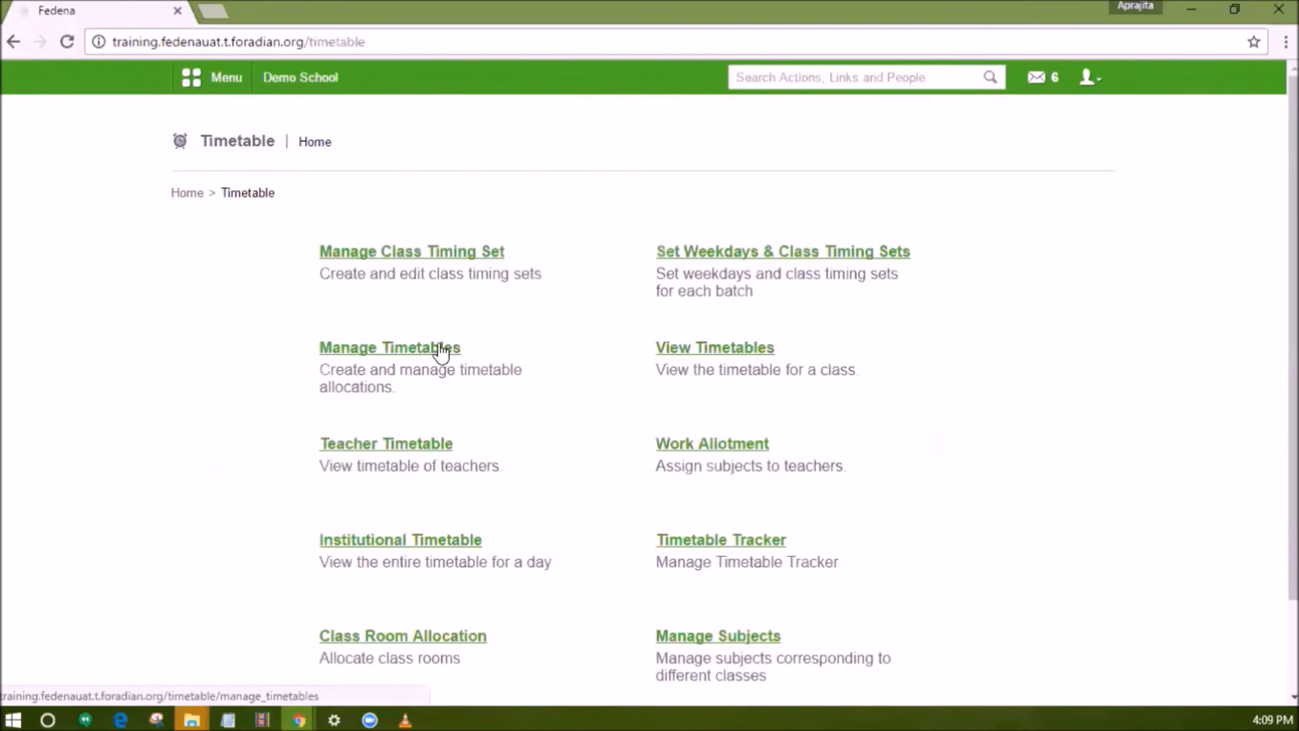
{"action": "left_click", "coordinate": [444, 348]}
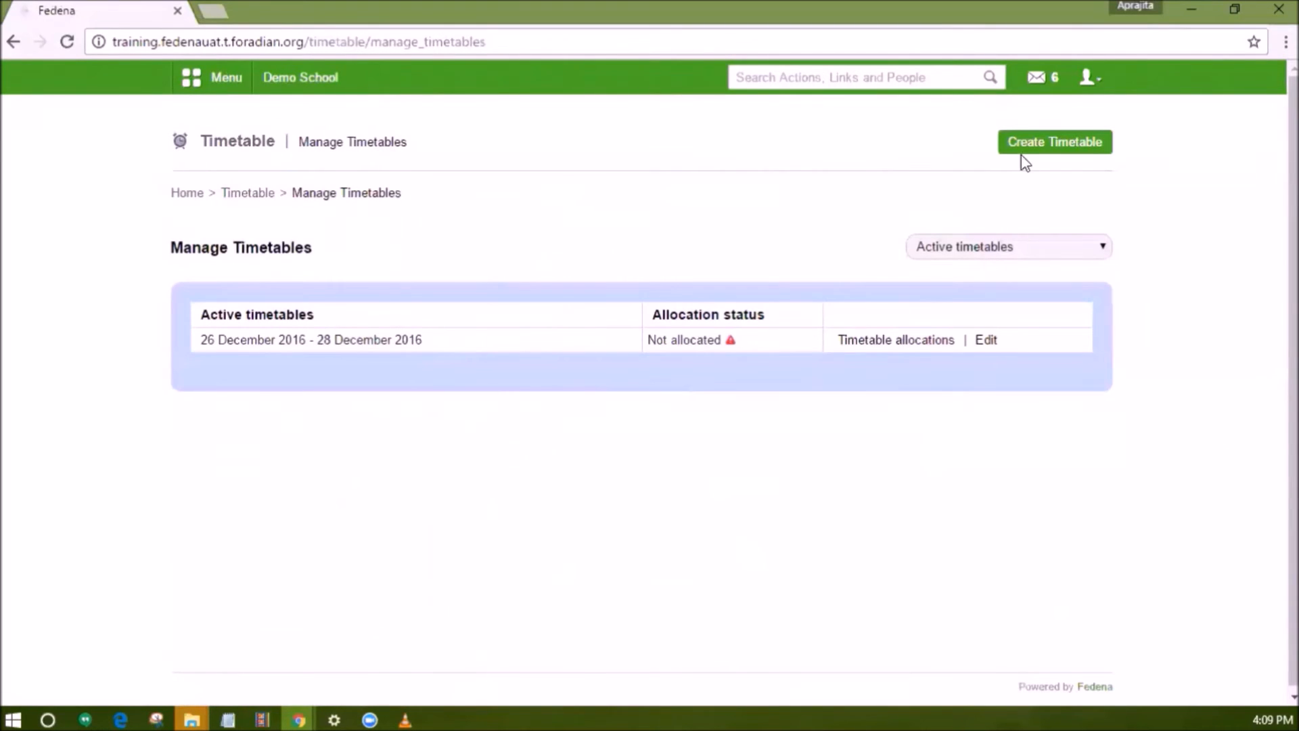
{"action": "left_click", "coordinate": [1026, 154]}
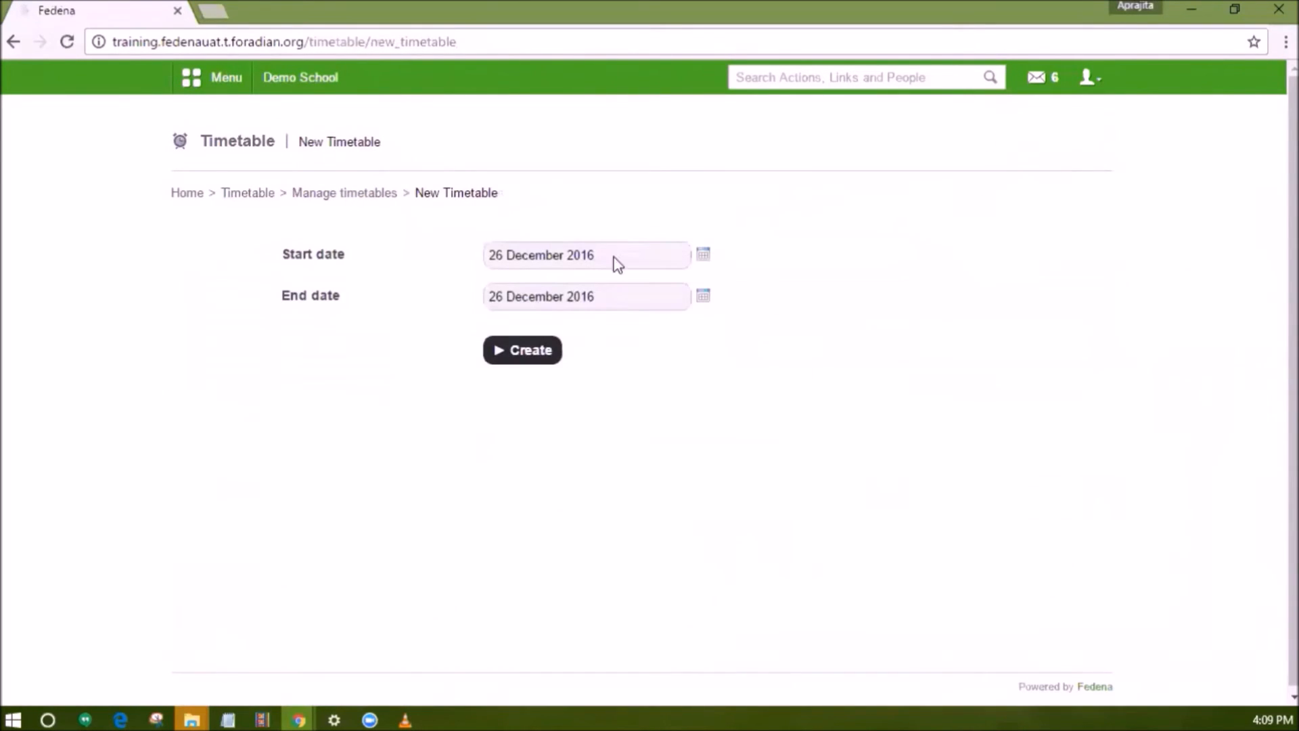
{"action": "left_click", "coordinate": [703, 260]}
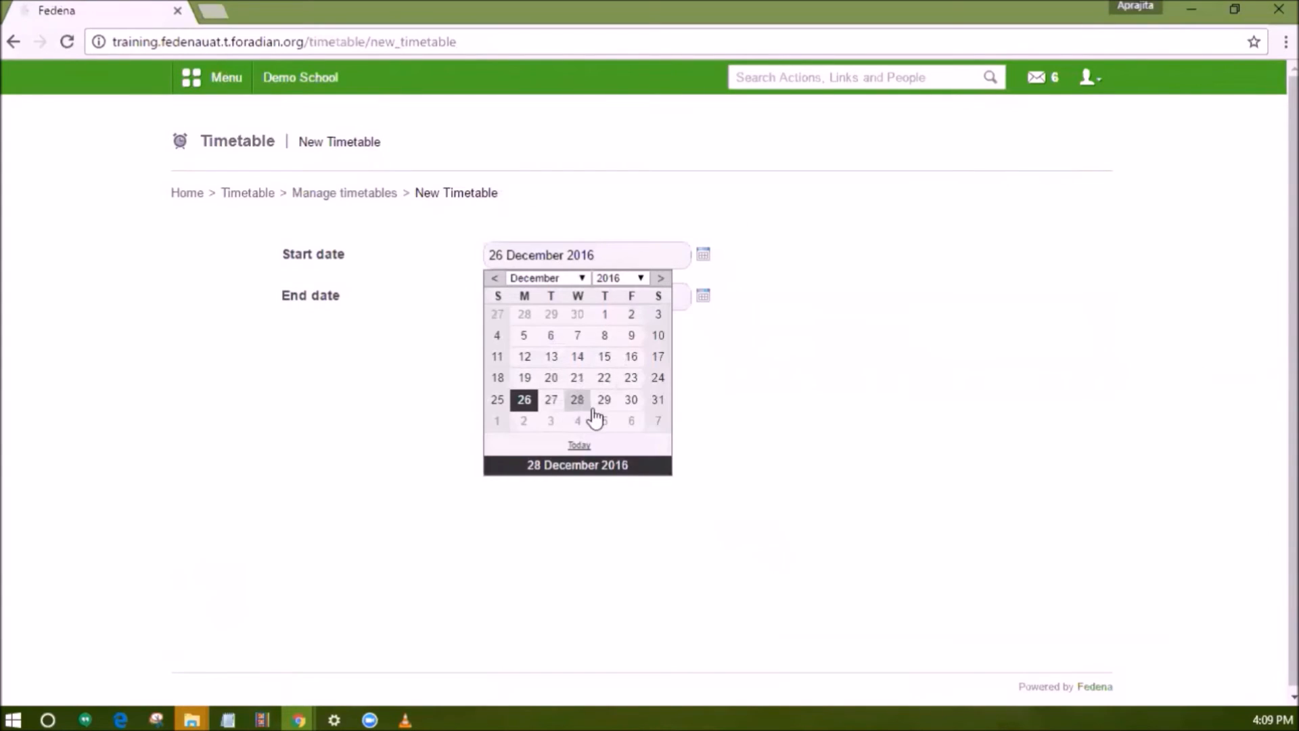
{"action": "left_click", "coordinate": [632, 399]}
{"action": "left_click", "coordinate": [704, 300]}
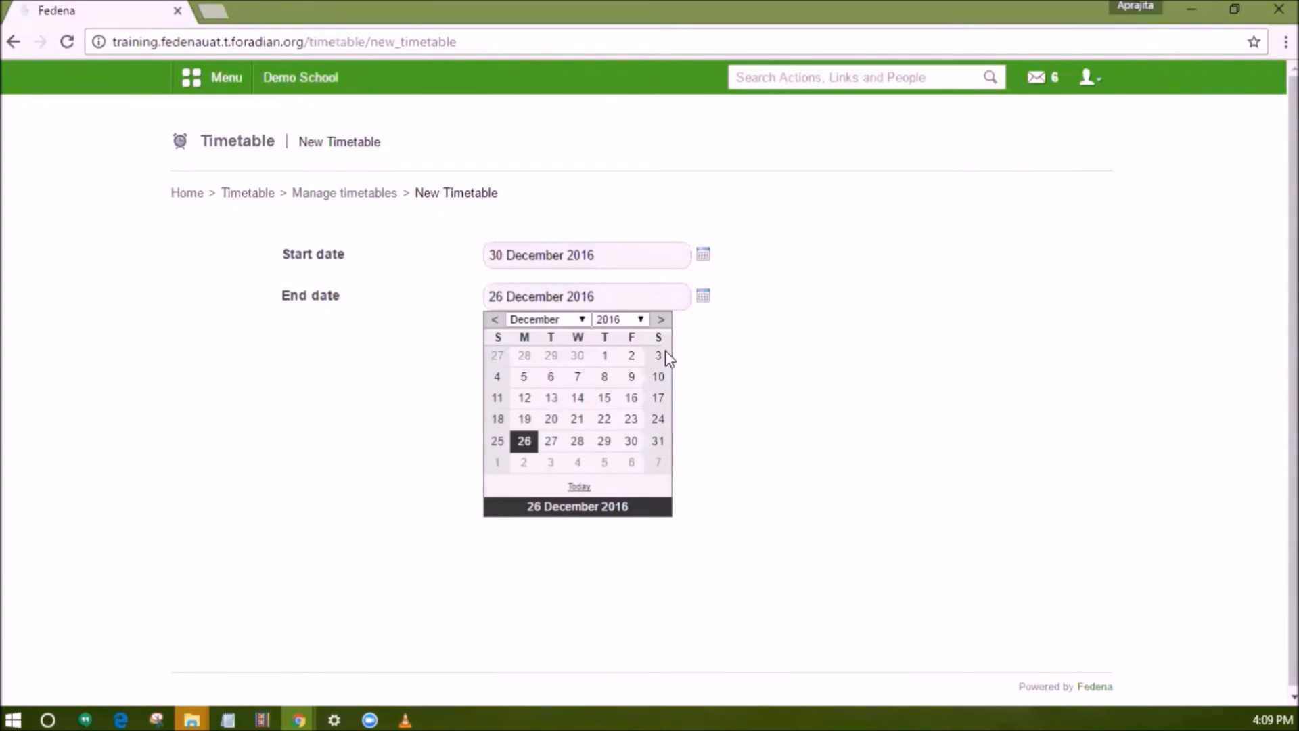
{"action": "left_click", "coordinate": [629, 466]}
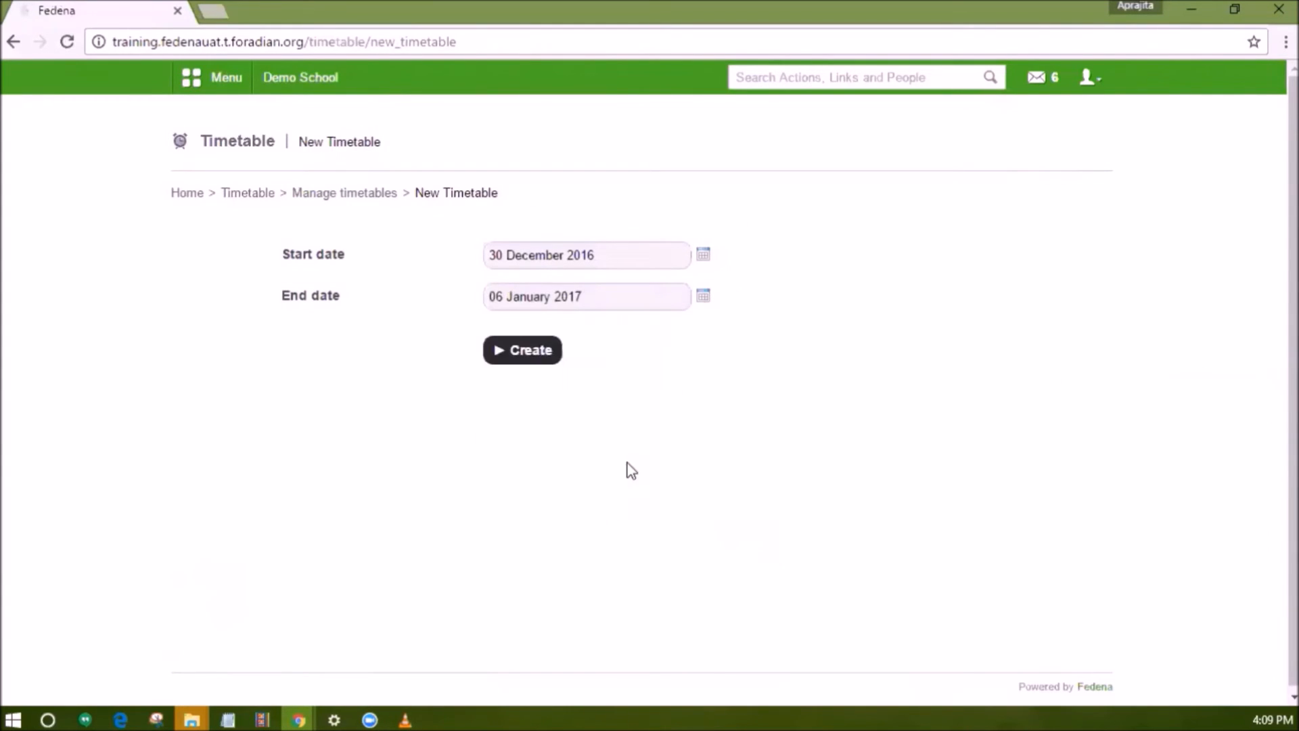
{"action": "left_click", "coordinate": [538, 362]}
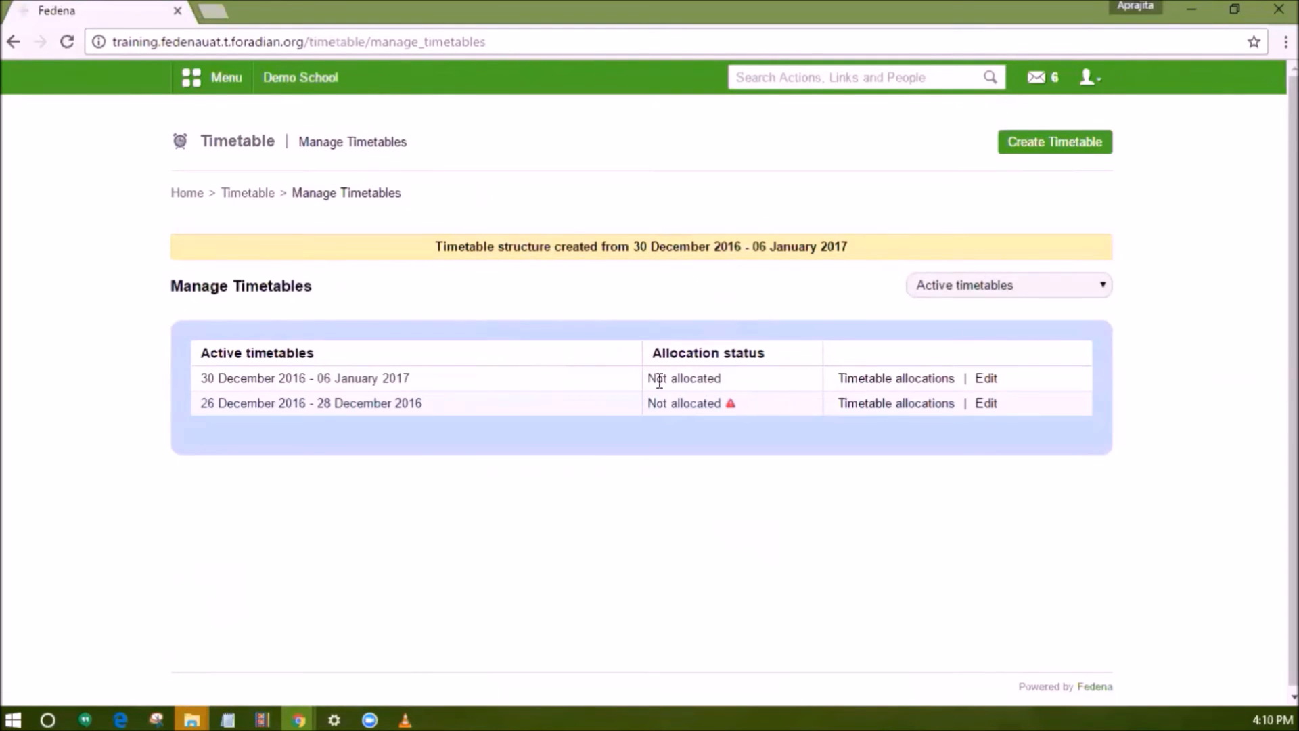
Open the new timetable's allocations and its auto allocation page, and review the auto allocation rules.
{"action": "left_click_drag", "start_coordinate": [729, 383], "coordinate": [649, 380]}
{"action": "mouse_move", "coordinate": [649, 380]}
{"action": "left_mouse_down"}
{"action": "mouse_move", "coordinate": [714, 382]}
{"action": "mouse_move", "coordinate": [649, 382]}
{"action": "left_mouse_up"}
{"action": "left_click", "coordinate": [732, 383]}
{"action": "left_click", "coordinate": [883, 379]}
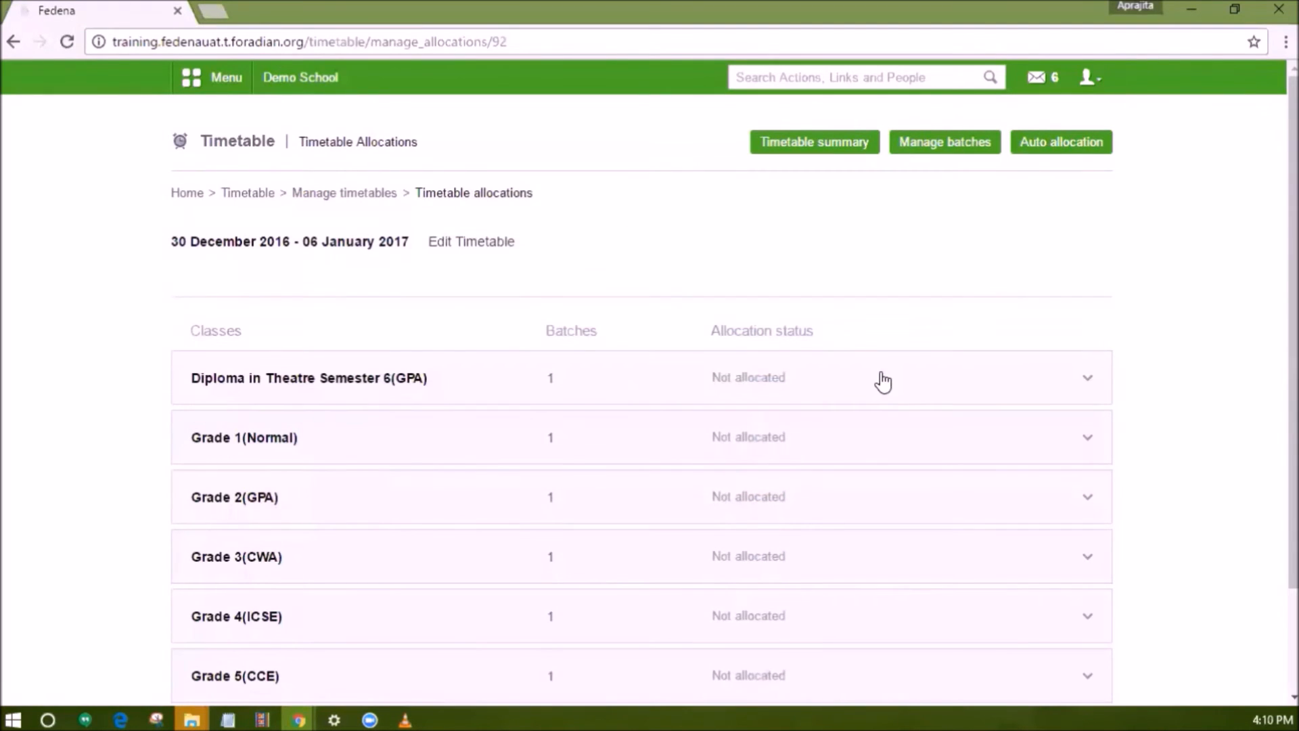
{"action": "left_click", "coordinate": [1041, 148]}
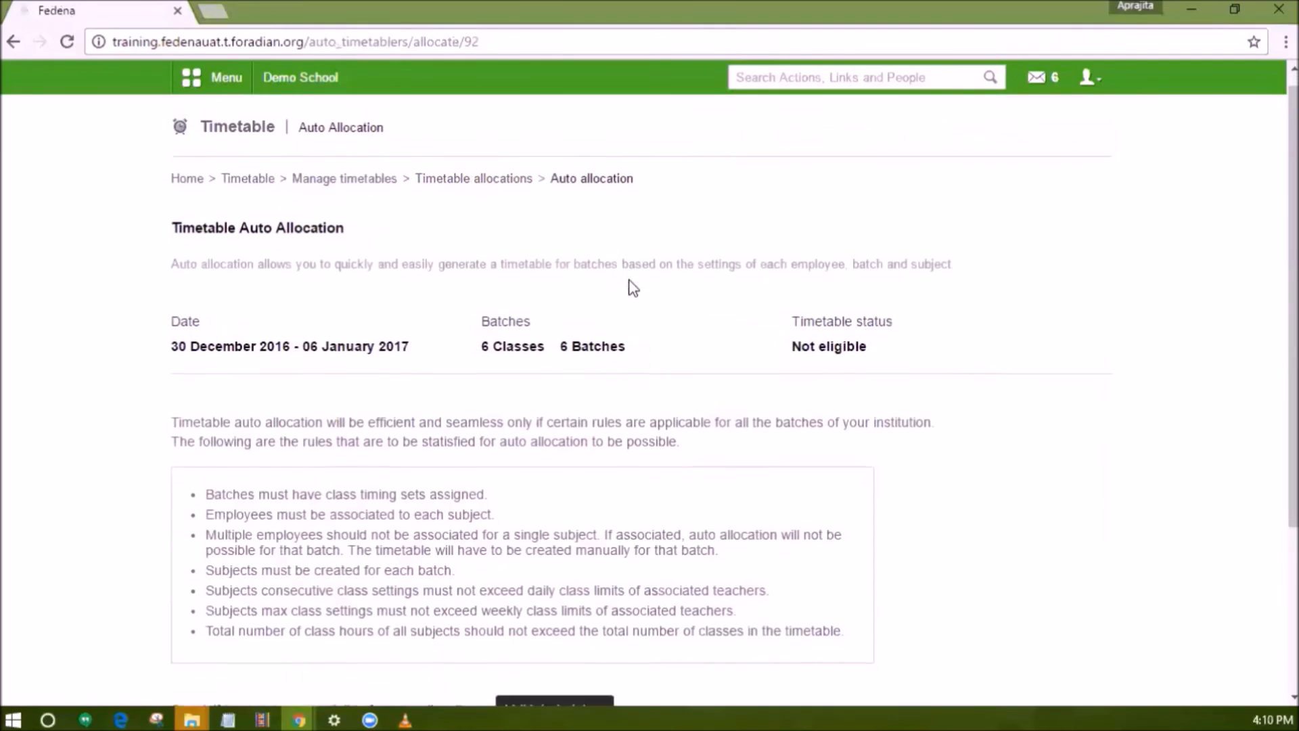
{"action": "scroll", "coordinate": [799, 455], "scroll_direction": "down", "scroll_amount": 2}
{"action": "left_click_drag", "start_coordinate": [850, 485], "coordinate": [193, 348]}
{"action": "scroll", "coordinate": [382, 363], "scroll_direction": "down", "scroll_amount": 2}
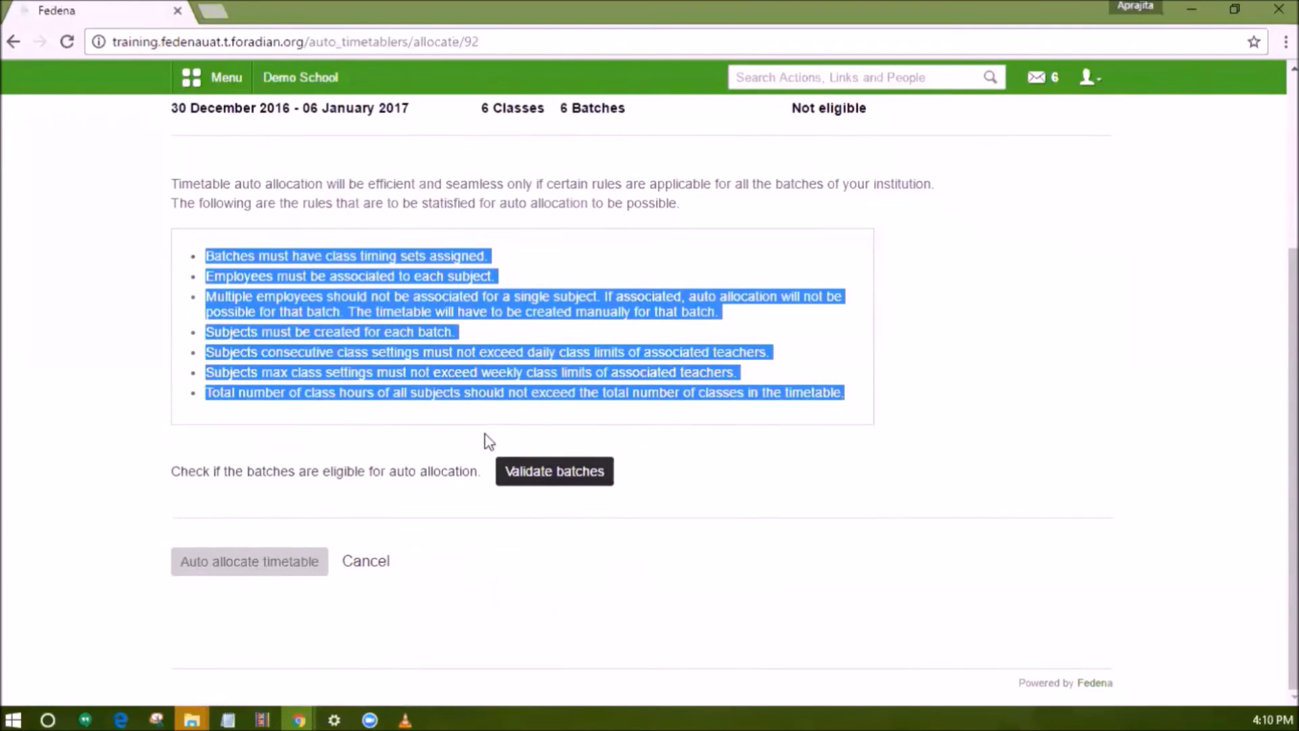
Validate the batches for auto allocation and inspect the reason the Grade 1(Normal) batch is ineligible.
{"action": "left_click", "coordinate": [529, 474]}
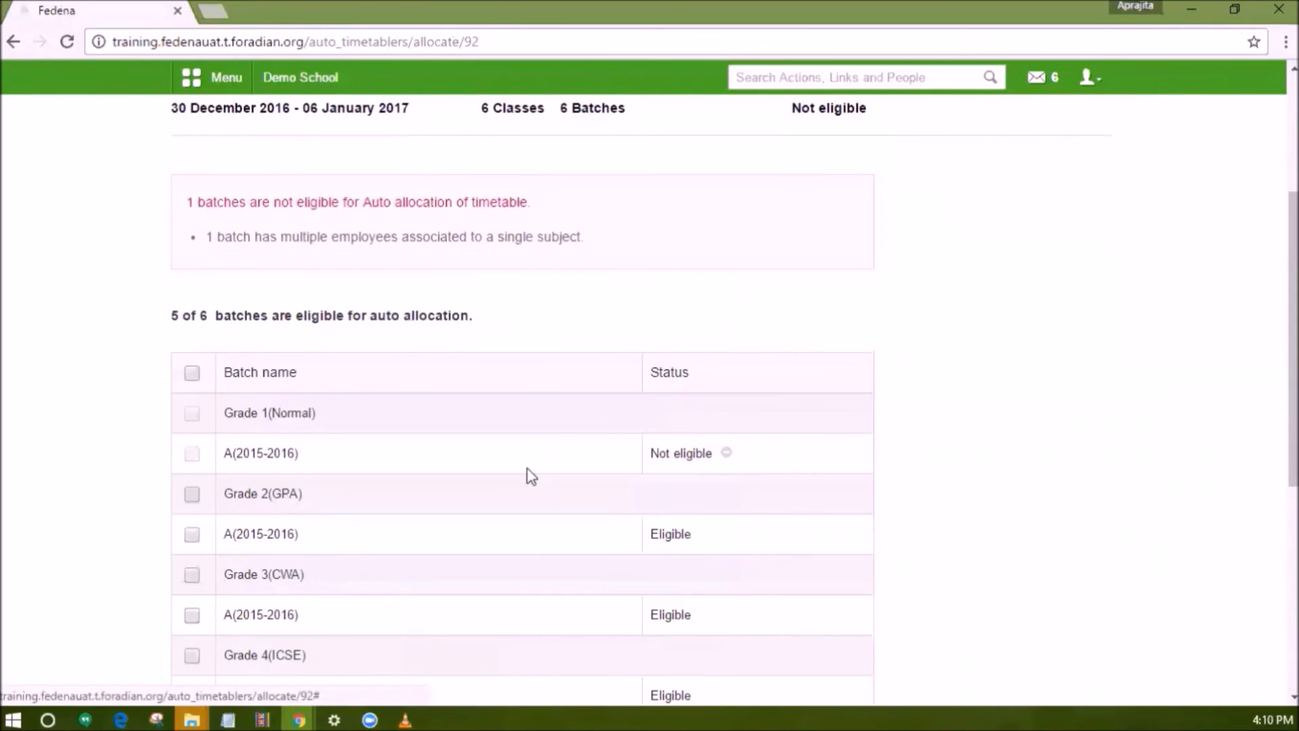
{"action": "scroll", "coordinate": [531, 475], "scroll_direction": "down", "scroll_amount": 3}
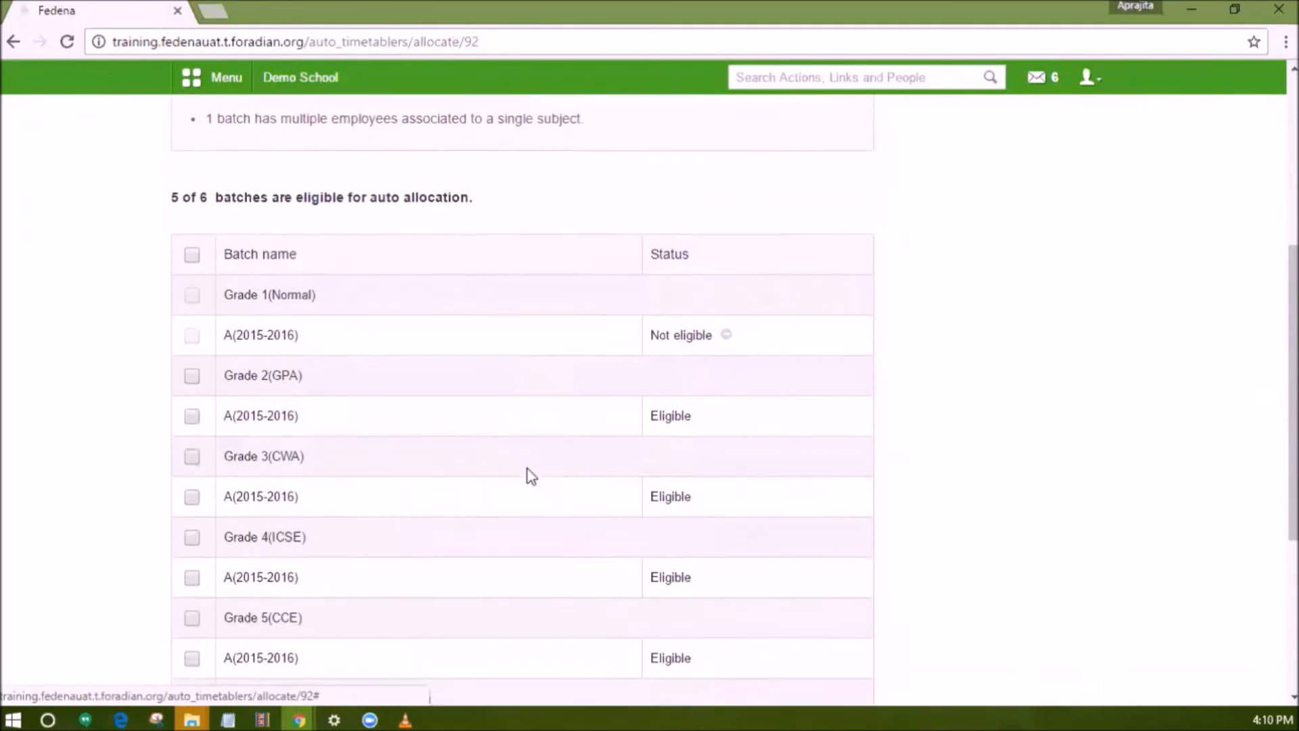
{"action": "scroll", "coordinate": [531, 476], "scroll_direction": "up", "scroll_amount": 3}
{"action": "left_click_drag", "start_coordinate": [583, 238], "coordinate": [208, 252]}
{"action": "mouse_move", "coordinate": [727, 455]}
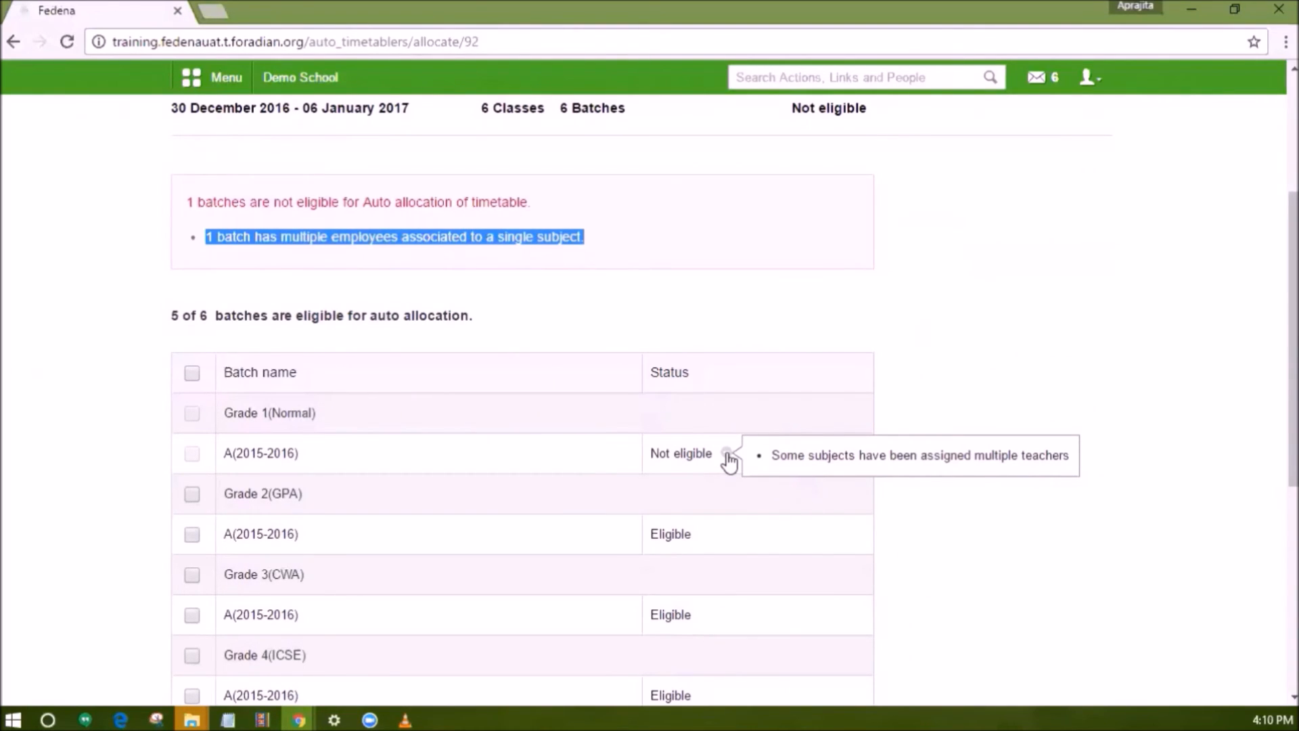
In Employee subject association, remove the second teacher assigned to English for batch G1 - A(2015-2016).
{"action": "left_click", "coordinate": [215, 79]}
{"action": "left_click", "coordinate": [680, 121]}
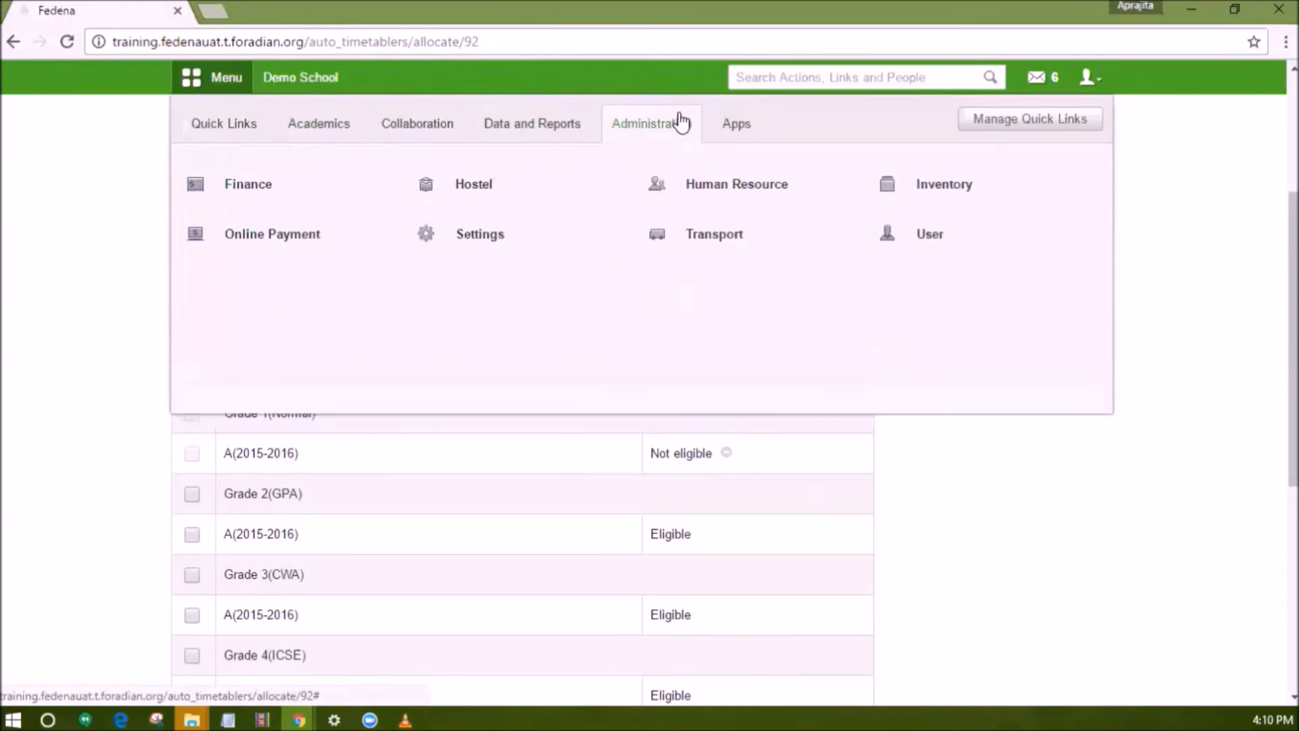
{"action": "left_click", "coordinate": [701, 183]}
{"action": "left_click", "coordinate": [753, 357]}
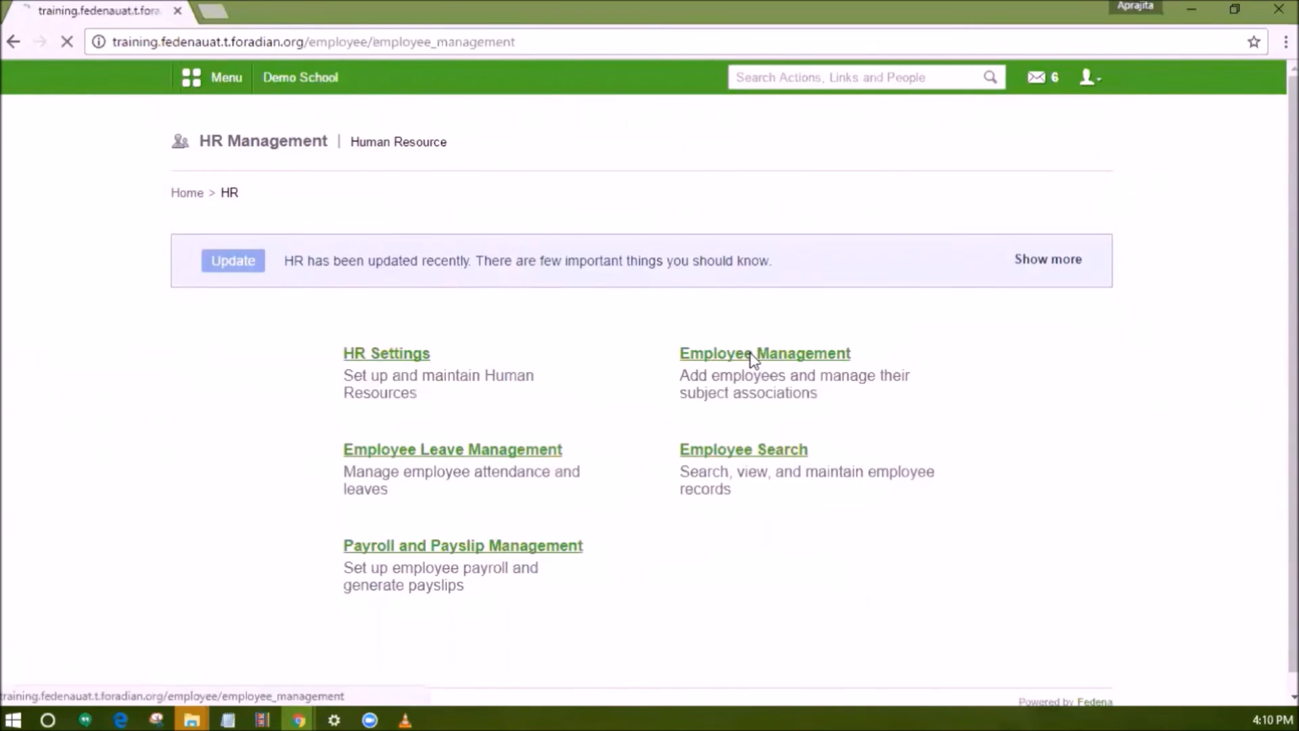
{"action": "left_click", "coordinate": [731, 257]}
{"action": "left_click", "coordinate": [473, 254]}
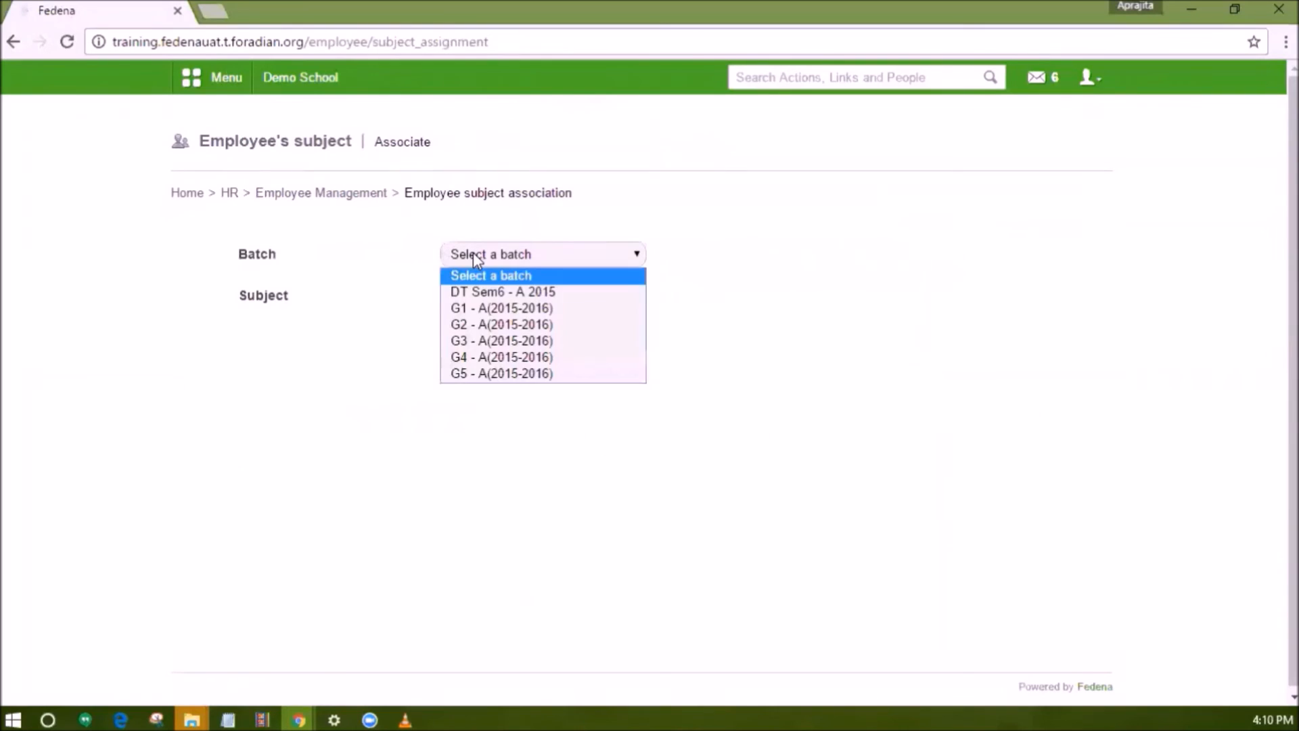
{"action": "left_click", "coordinate": [485, 307]}
{"action": "left_click", "coordinate": [490, 298]}
{"action": "left_click", "coordinate": [497, 333]}
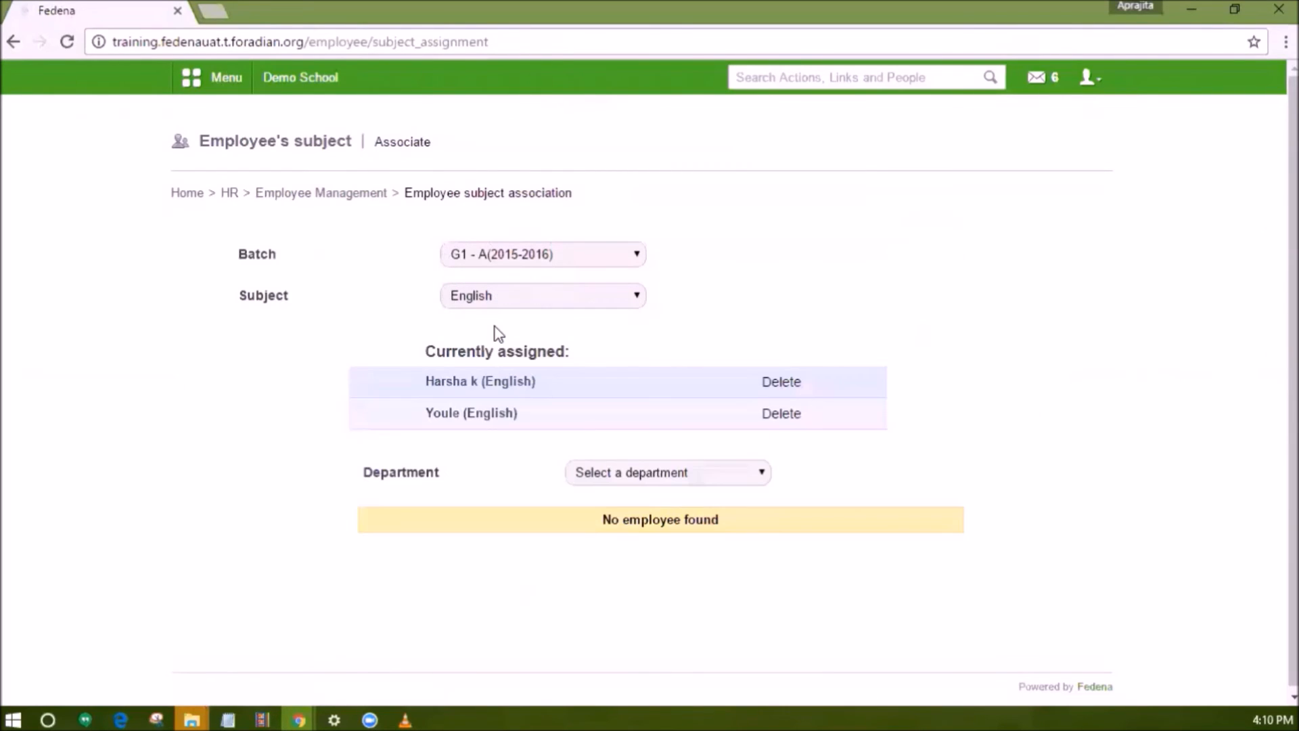
{"action": "left_click", "coordinate": [781, 412]}
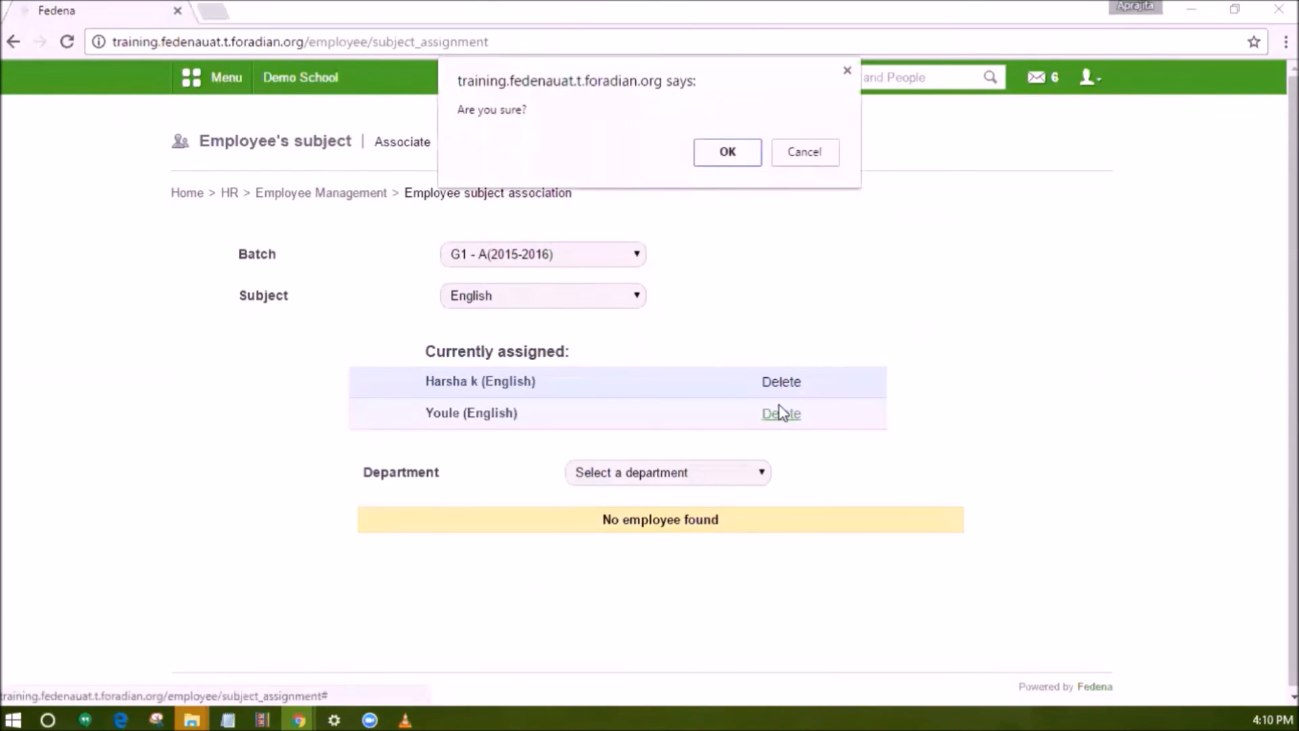
{"action": "left_click", "coordinate": [726, 165]}
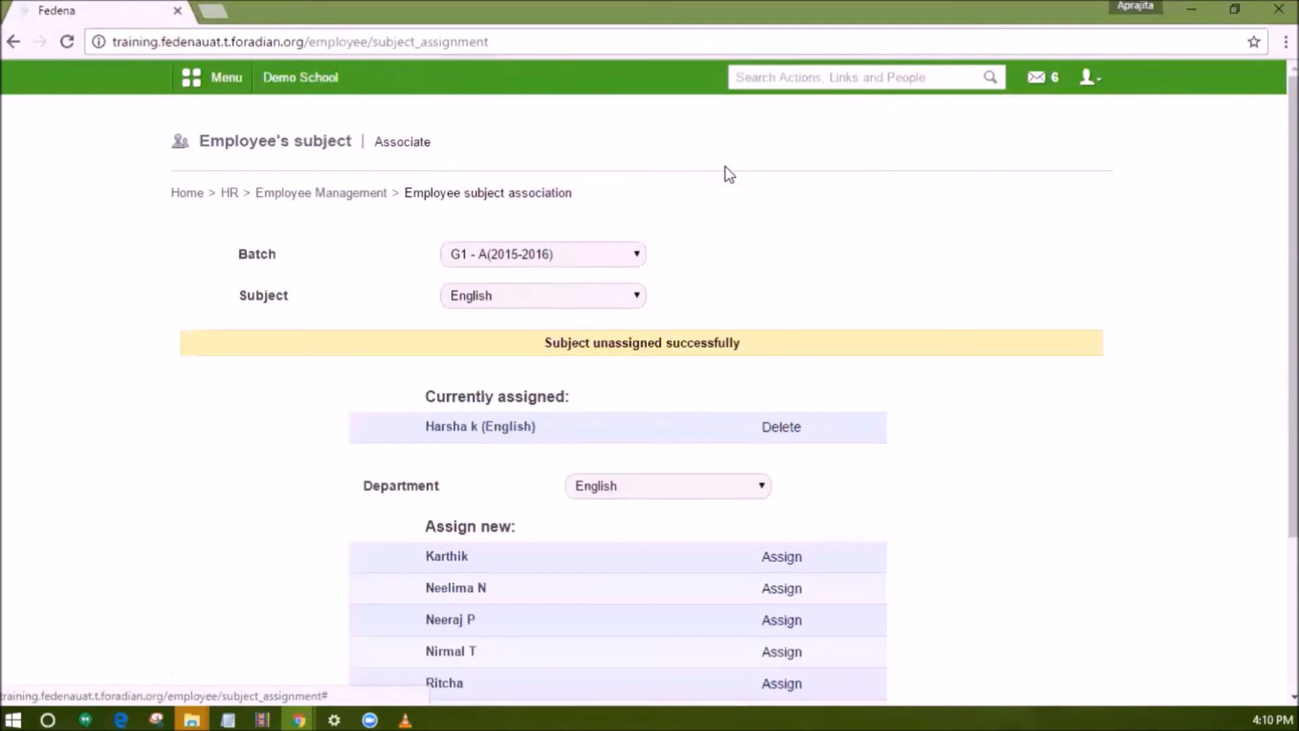
Return to Manage Timetables and open auto allocation for the new timetable.
{"action": "left_click", "coordinate": [212, 77]}
{"action": "left_click", "coordinate": [325, 125]}
{"action": "left_click", "coordinate": [481, 351]}
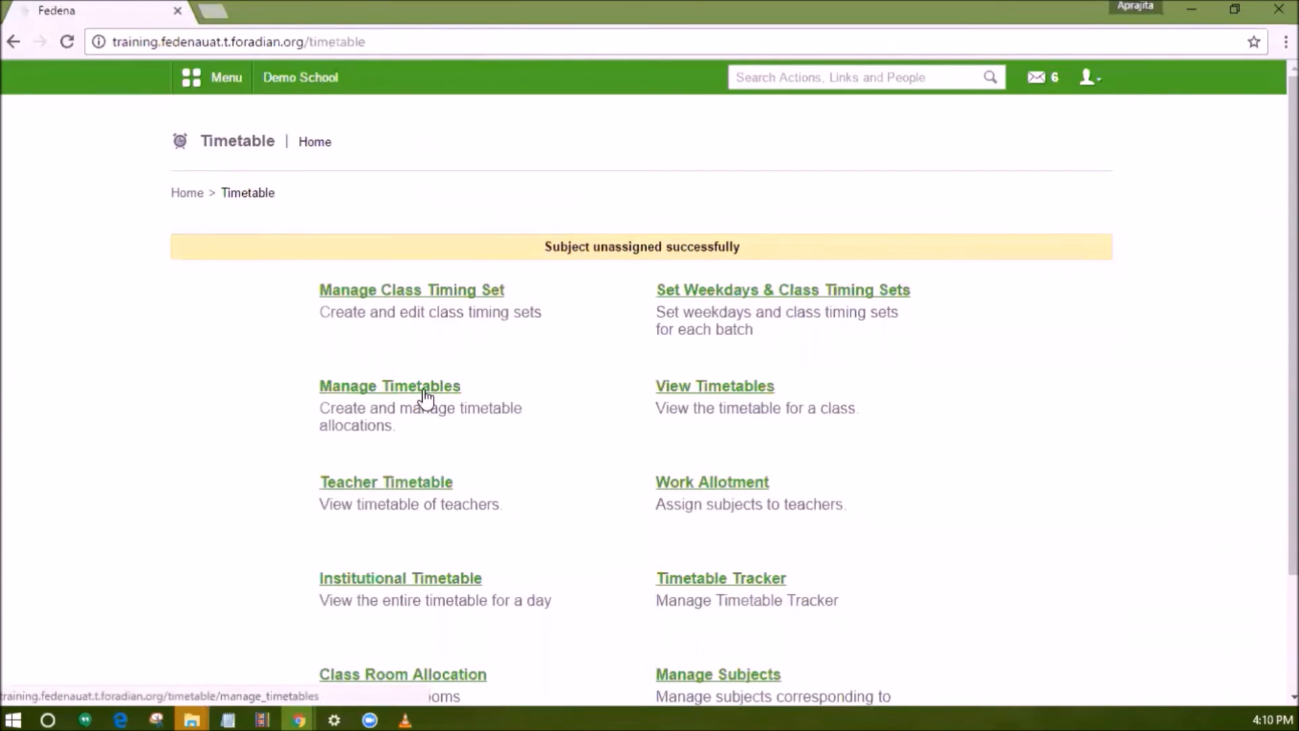
{"action": "left_click", "coordinate": [426, 391]}
{"action": "left_click", "coordinate": [863, 338]}
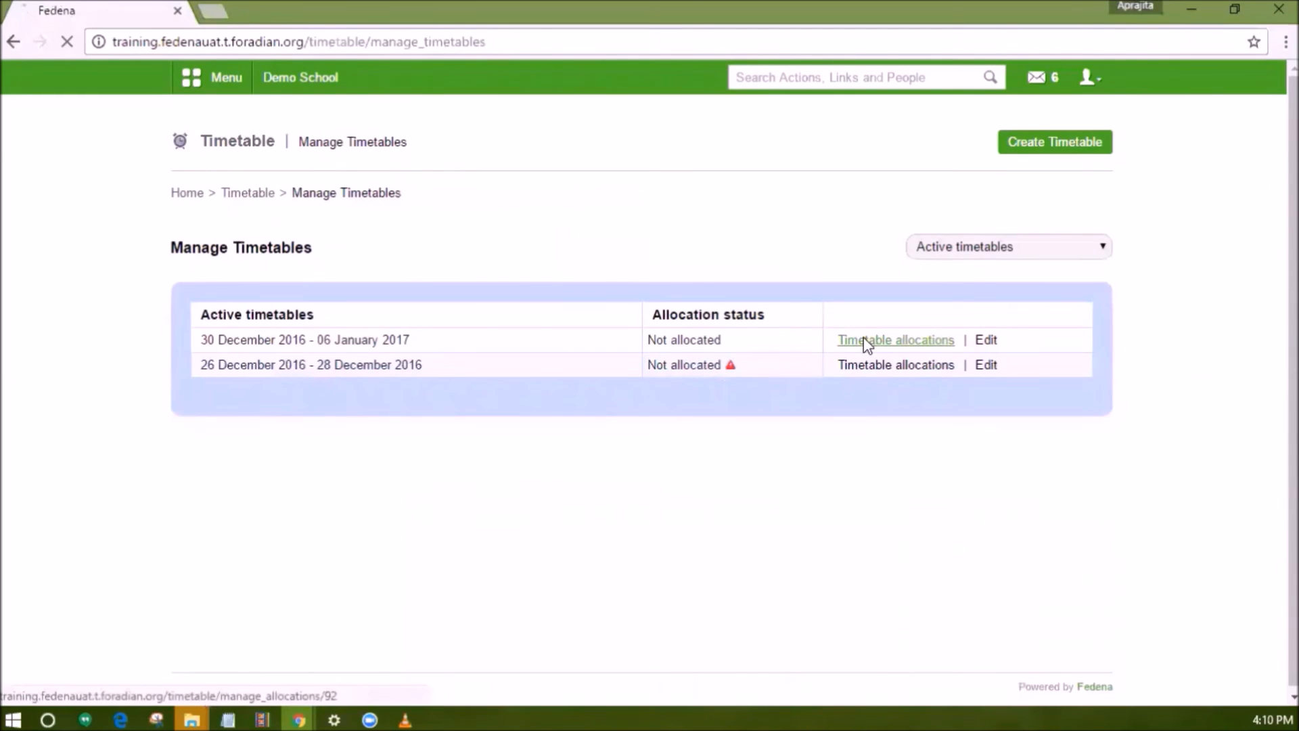
{"action": "left_click", "coordinate": [1046, 157]}
{"action": "scroll", "coordinate": [440, 476], "scroll_direction": "down", "scroll_amount": 1}
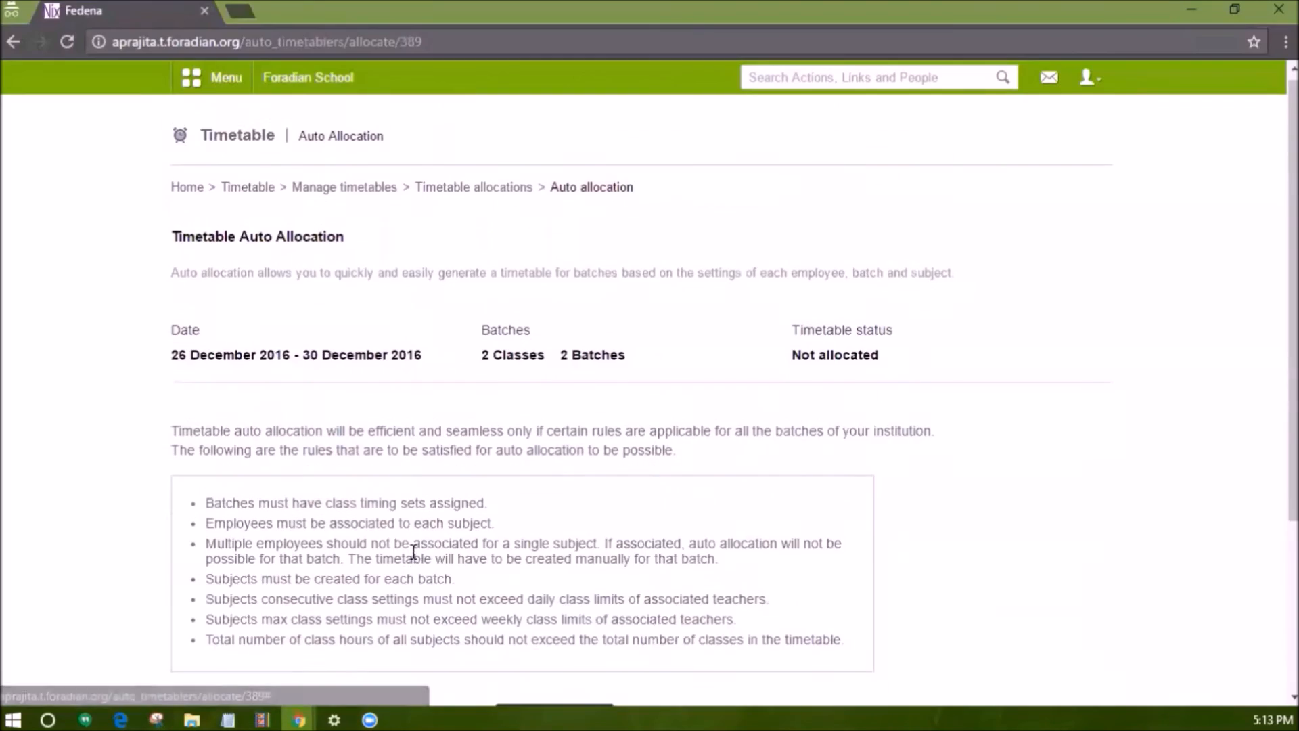
{"action": "scroll", "coordinate": [450, 544], "scroll_direction": "down", "scroll_amount": 4}
{"action": "scroll", "coordinate": [450, 545], "scroll_direction": "down", "scroll_amount": 1}
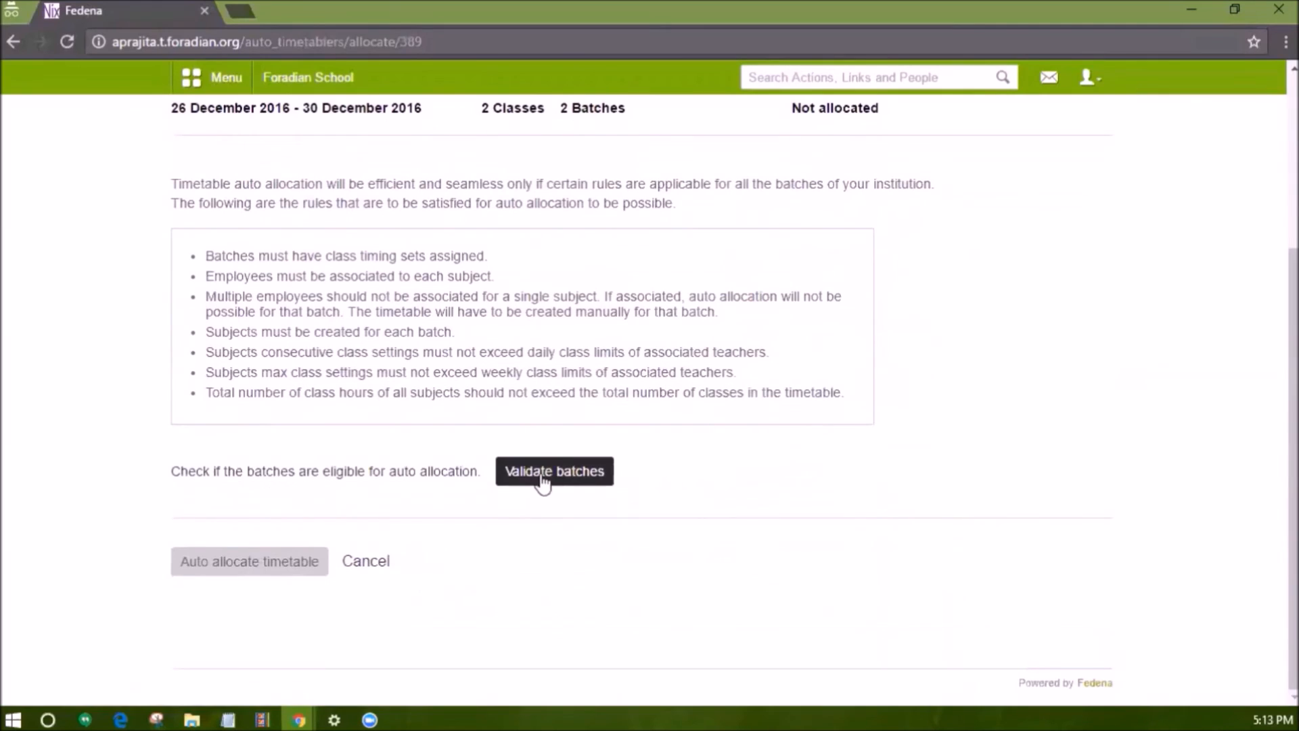
Validate the batches, choose Selective batches, select all batches and run Auto allocate timetable.
{"action": "left_click", "coordinate": [539, 479]}
{"action": "left_click", "coordinate": [440, 440]}
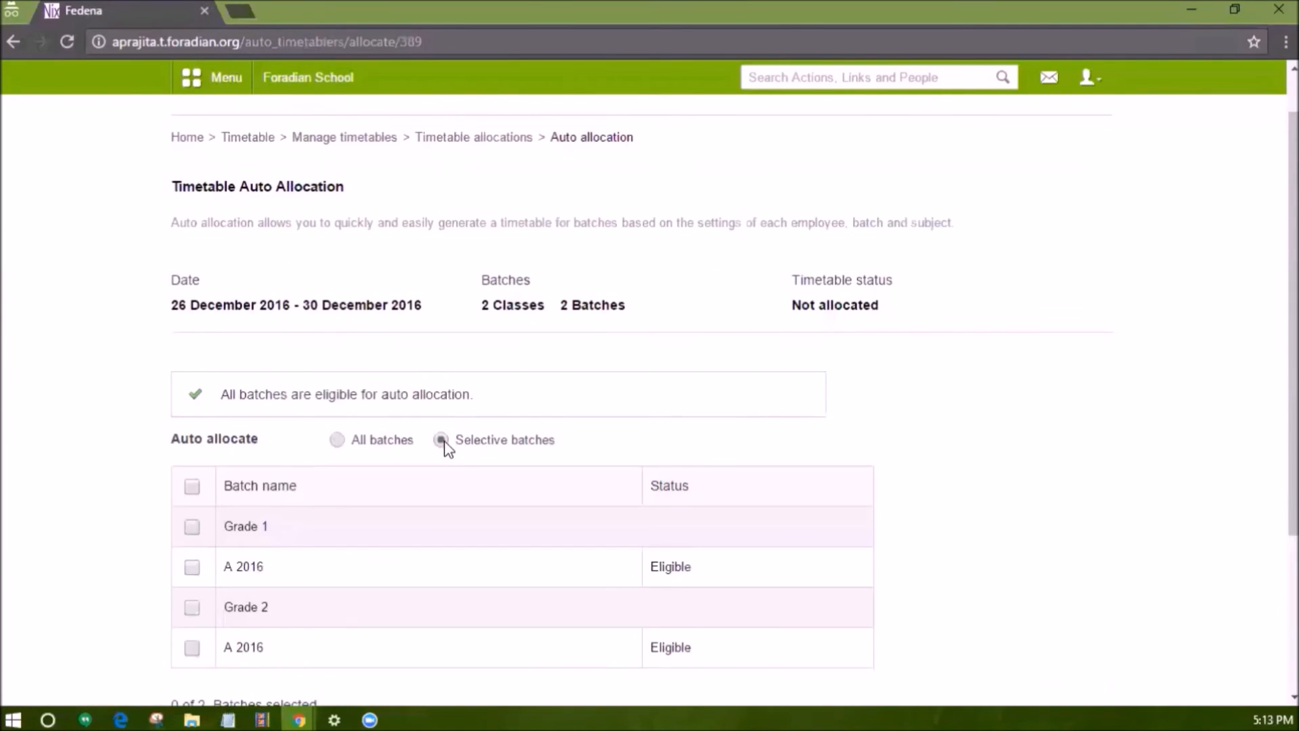
{"action": "scroll", "coordinate": [284, 368], "scroll_direction": "down", "scroll_amount": 3}
{"action": "left_click", "coordinate": [191, 296]}
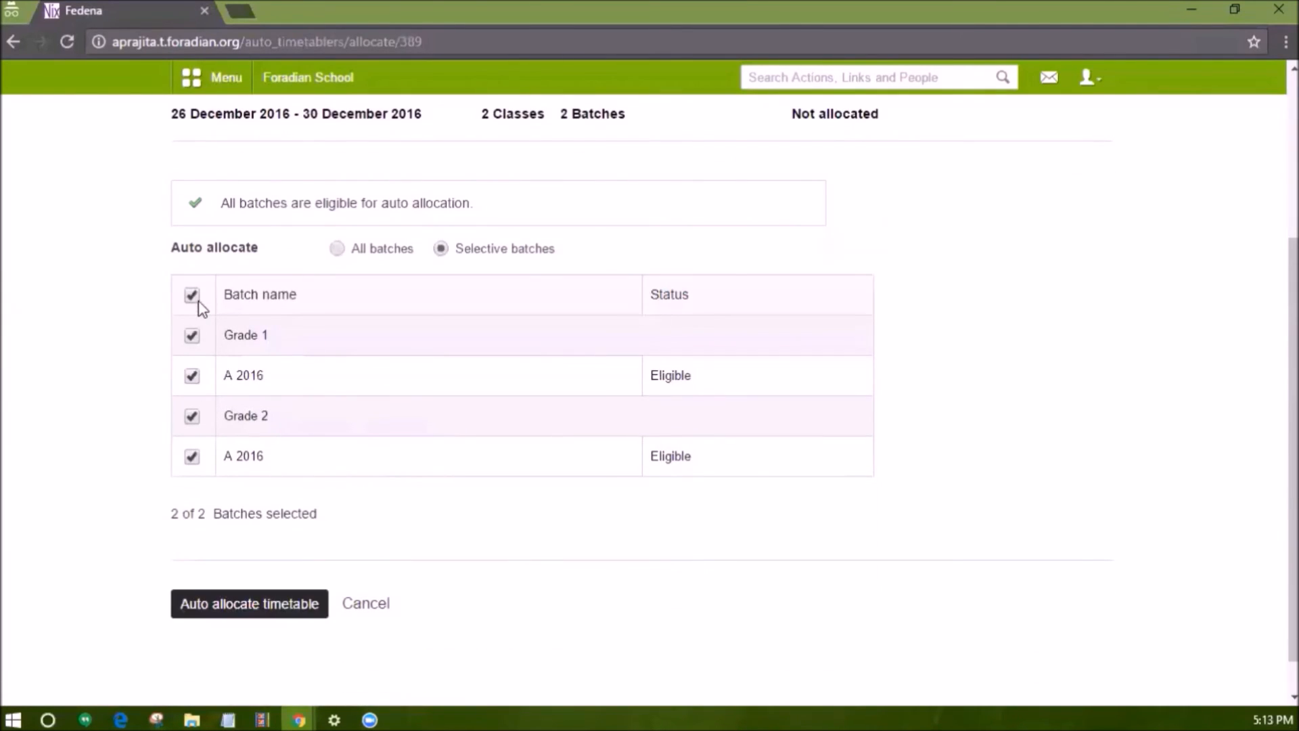
{"action": "left_click", "coordinate": [203, 611]}
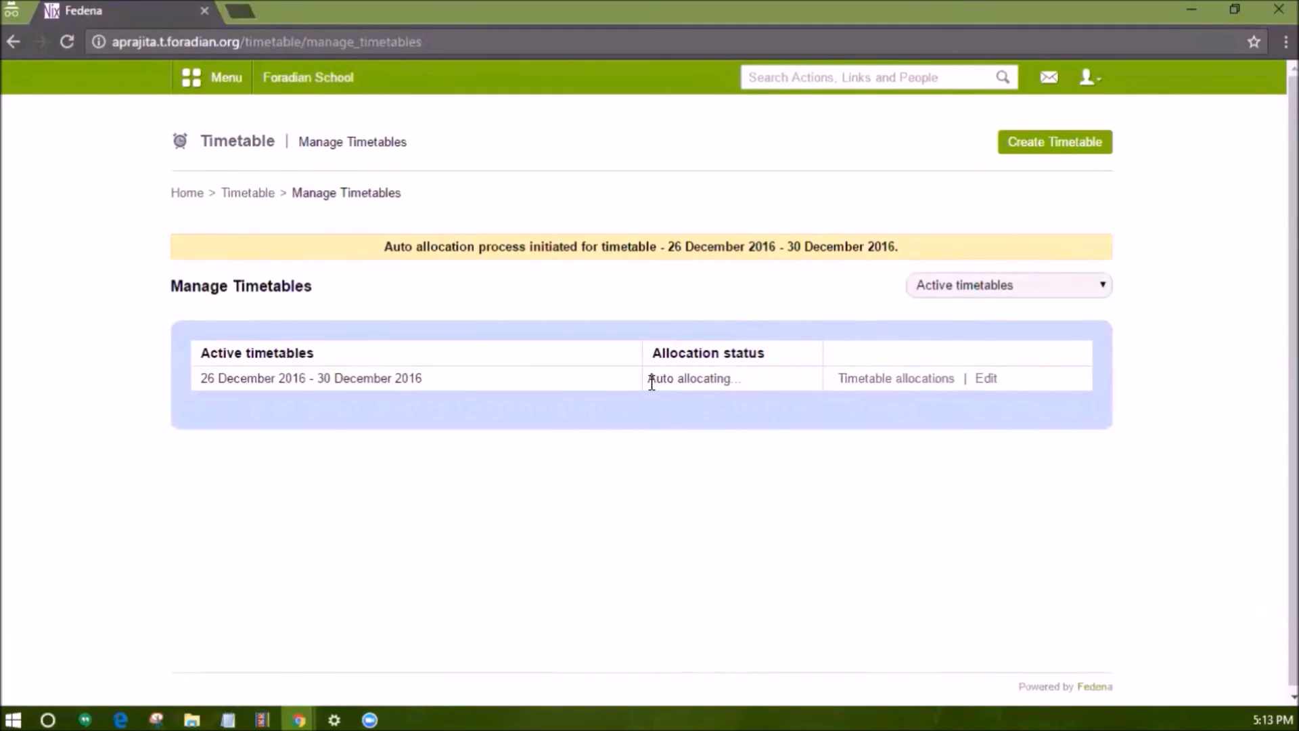
Reload the Manage Timetables page to refresh the timetable's allocation status.
{"action": "left_click_drag", "start_coordinate": [648, 376], "coordinate": [746, 367]}
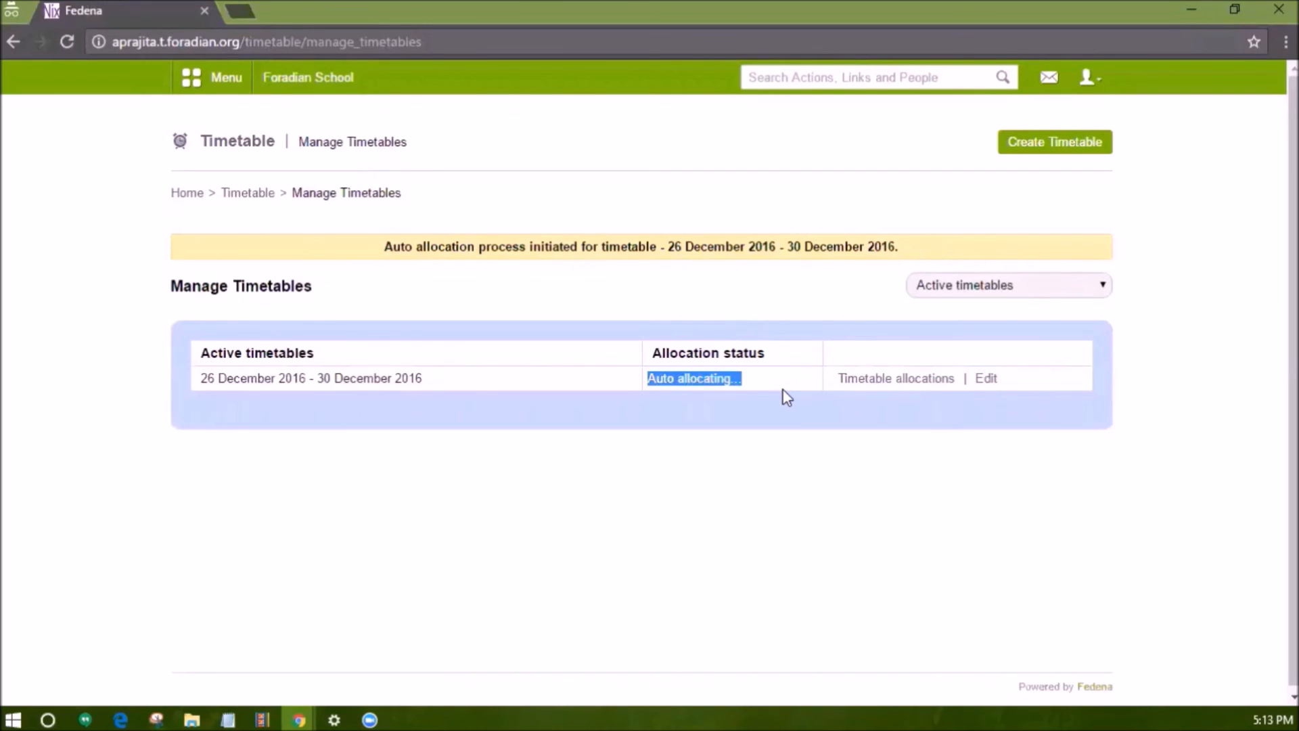
{"action": "left_click", "coordinate": [787, 397]}
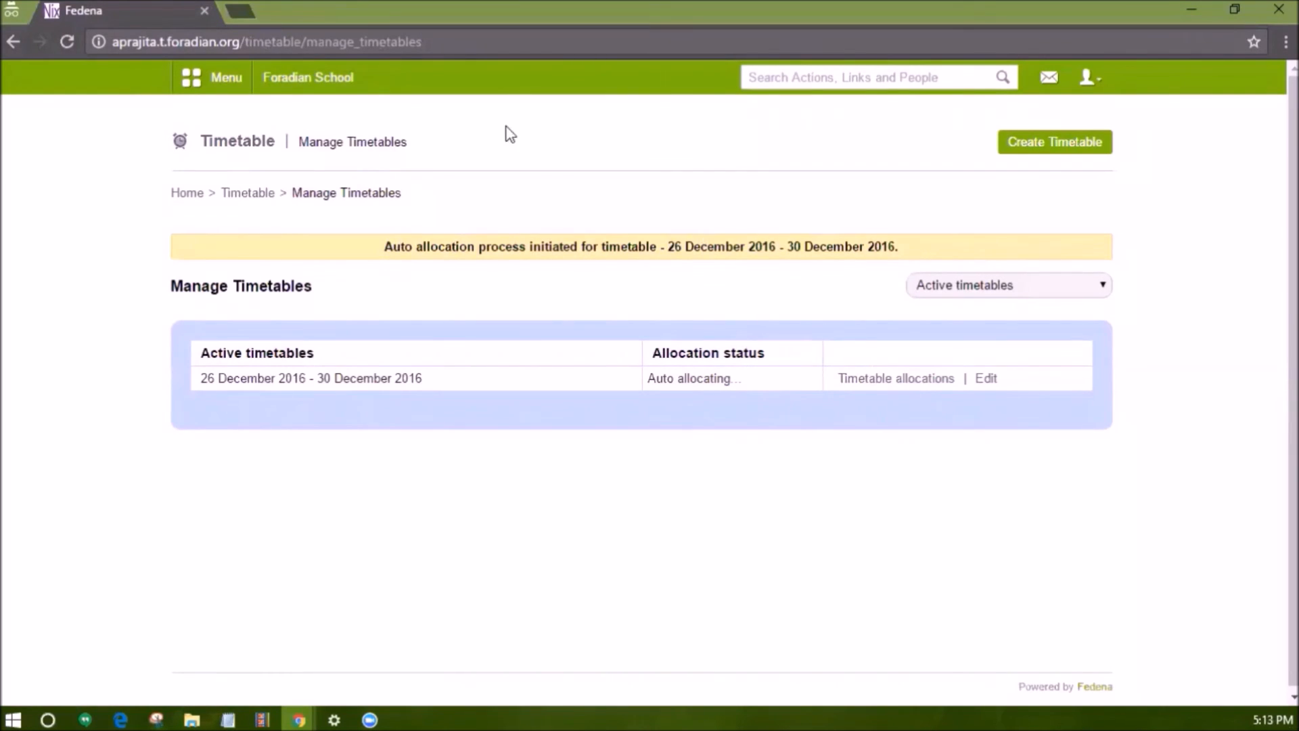
{"action": "left_click", "coordinate": [406, 45]}
{"action": "key", "text": "Return"}
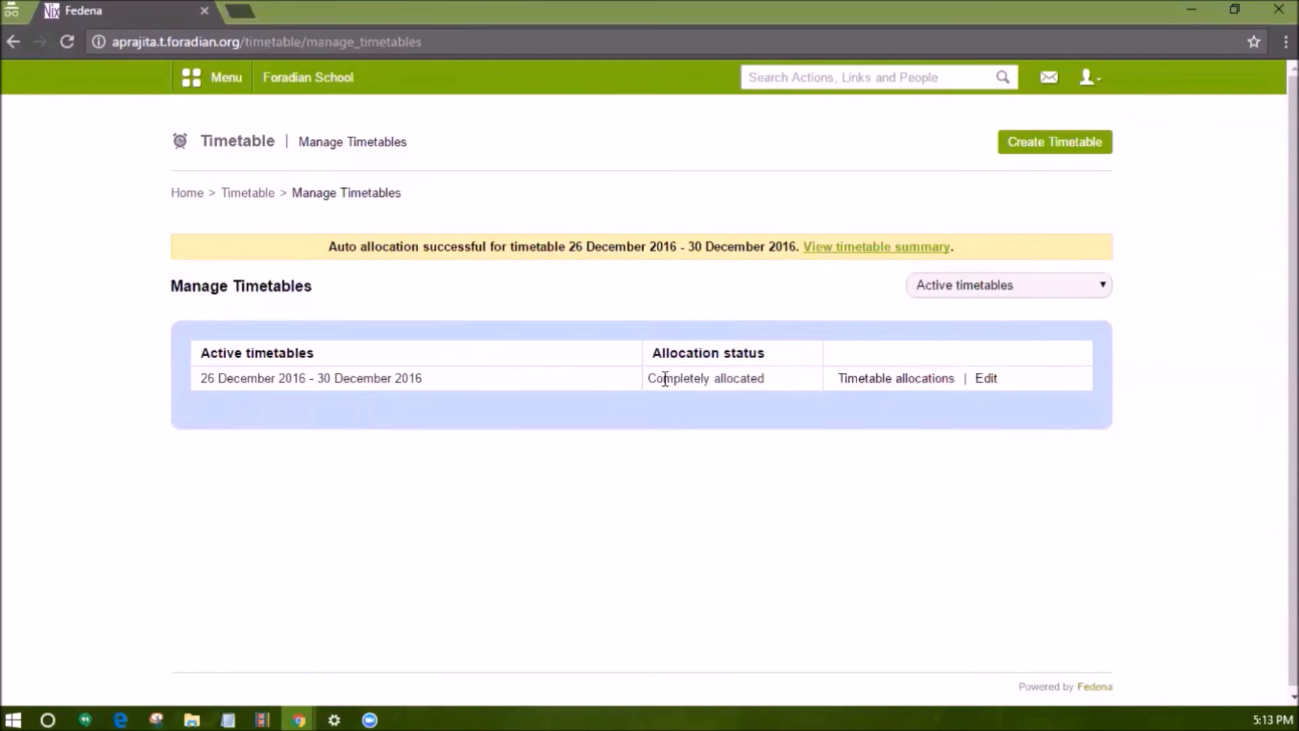
Open Manage allocations for Grade 1 batch A 2016 and review the generated weekly timetable.
{"action": "left_click", "coordinate": [888, 384]}
{"action": "left_click", "coordinate": [696, 380]}
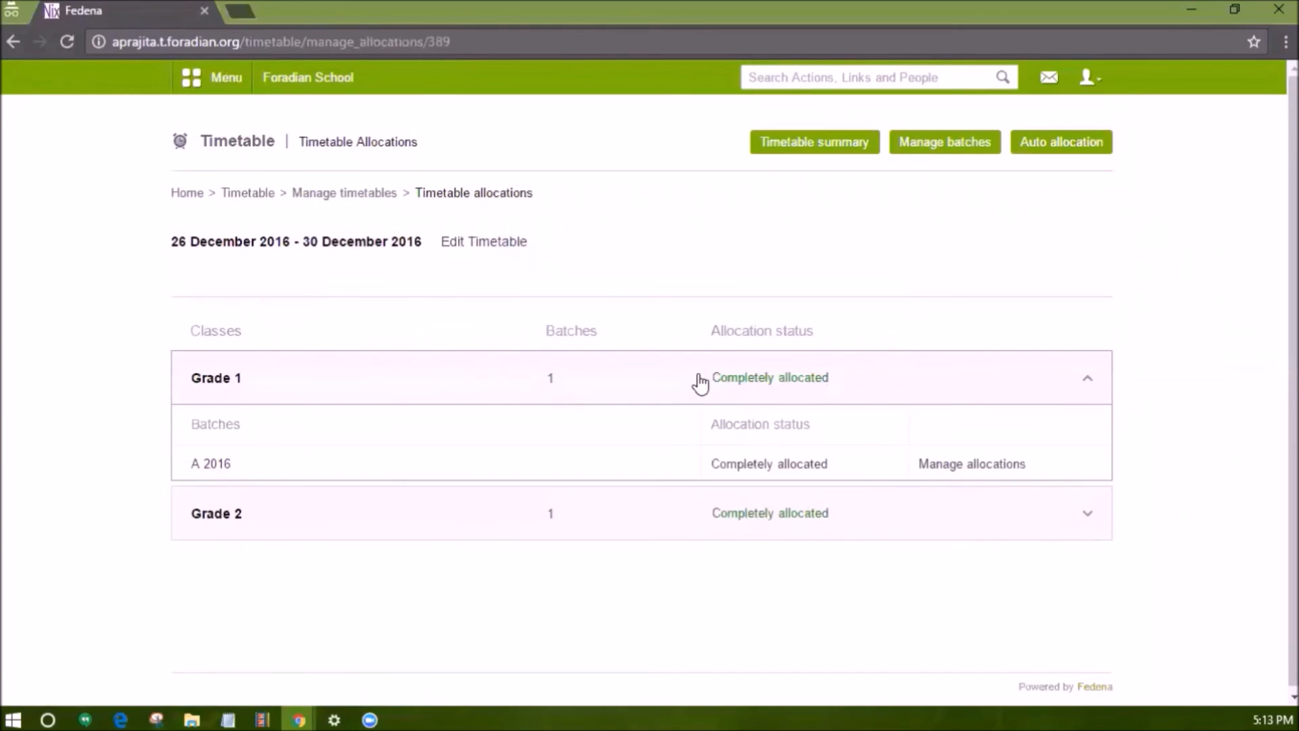
{"action": "left_click", "coordinate": [941, 464]}
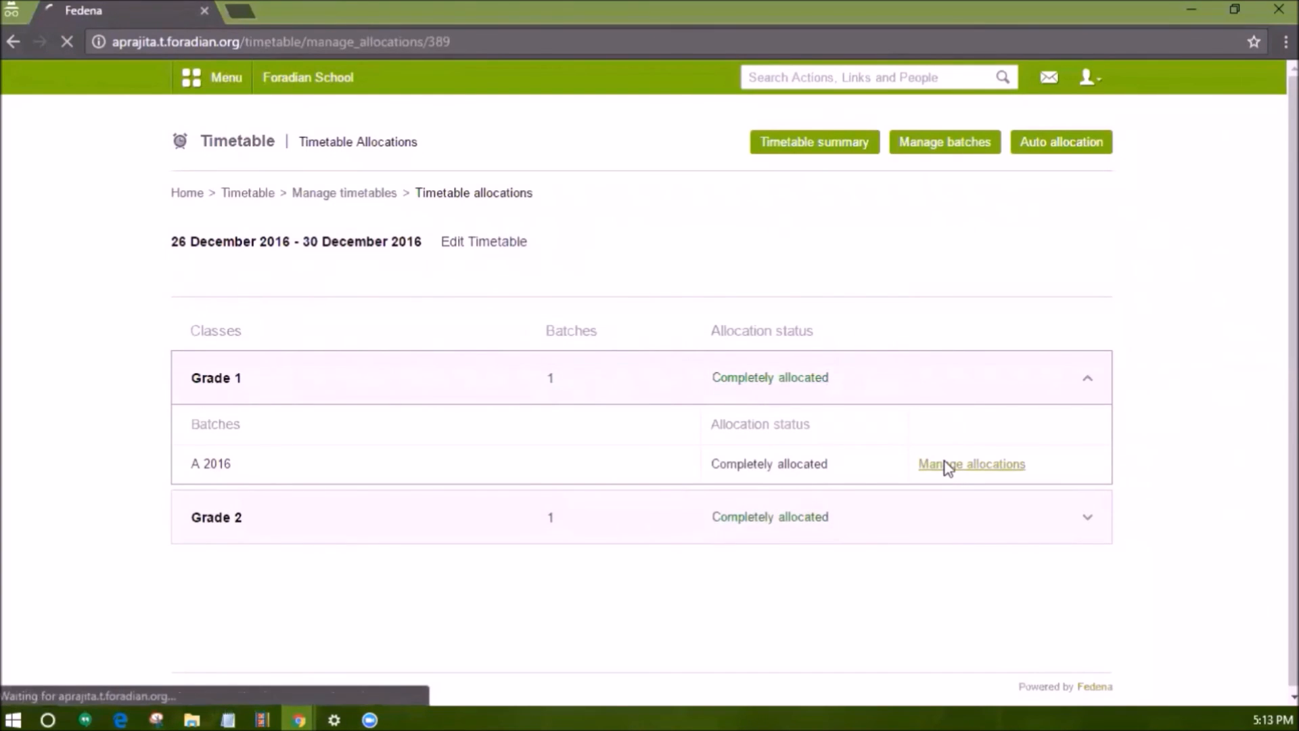
{"action": "scroll", "coordinate": [761, 506], "scroll_direction": "down", "scroll_amount": 8}
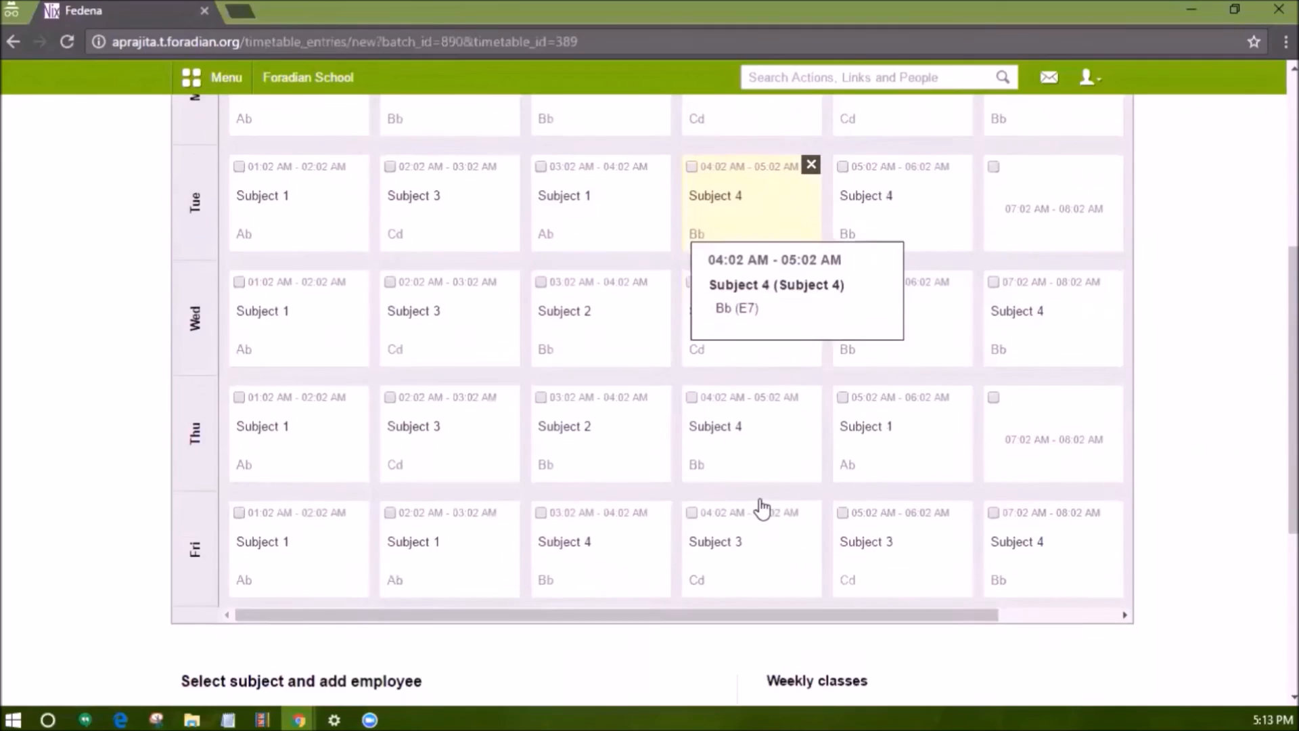
{"action": "scroll", "coordinate": [761, 506], "scroll_direction": "down", "scroll_amount": 2}
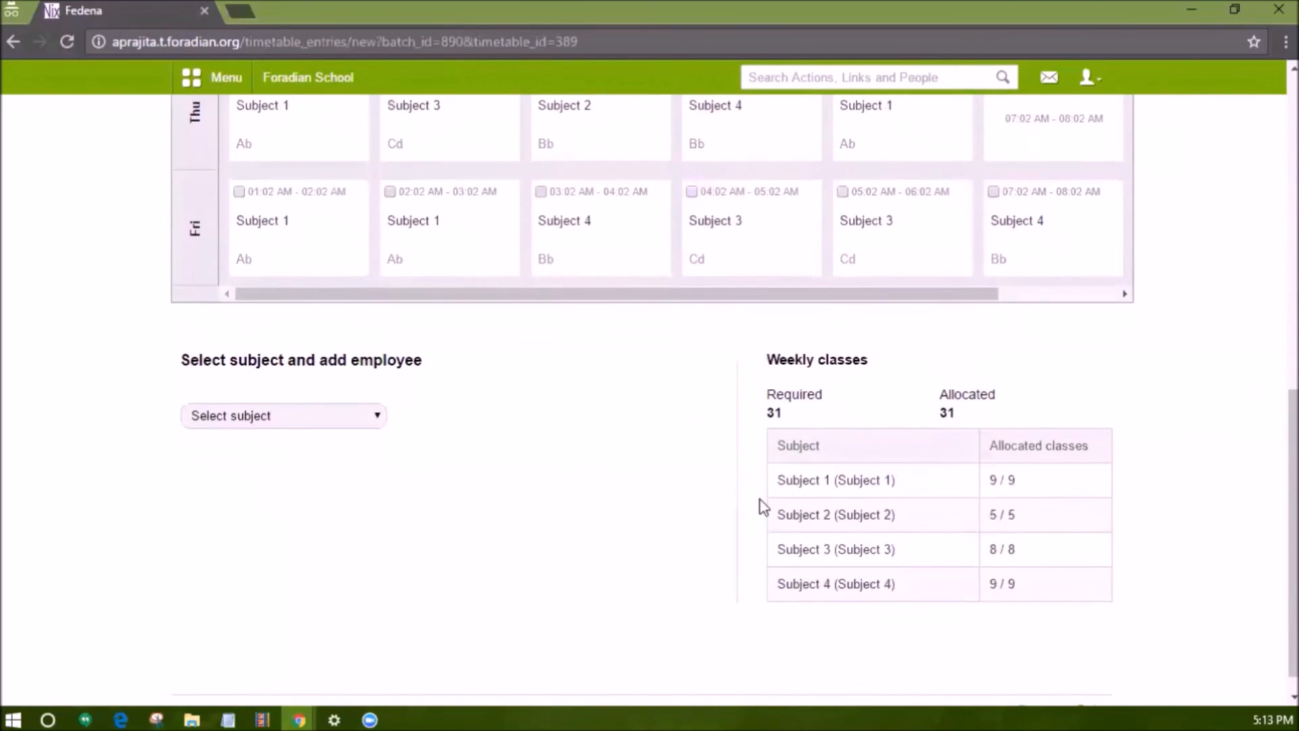
{"action": "scroll", "coordinate": [761, 504], "scroll_direction": "up", "scroll_amount": 8}
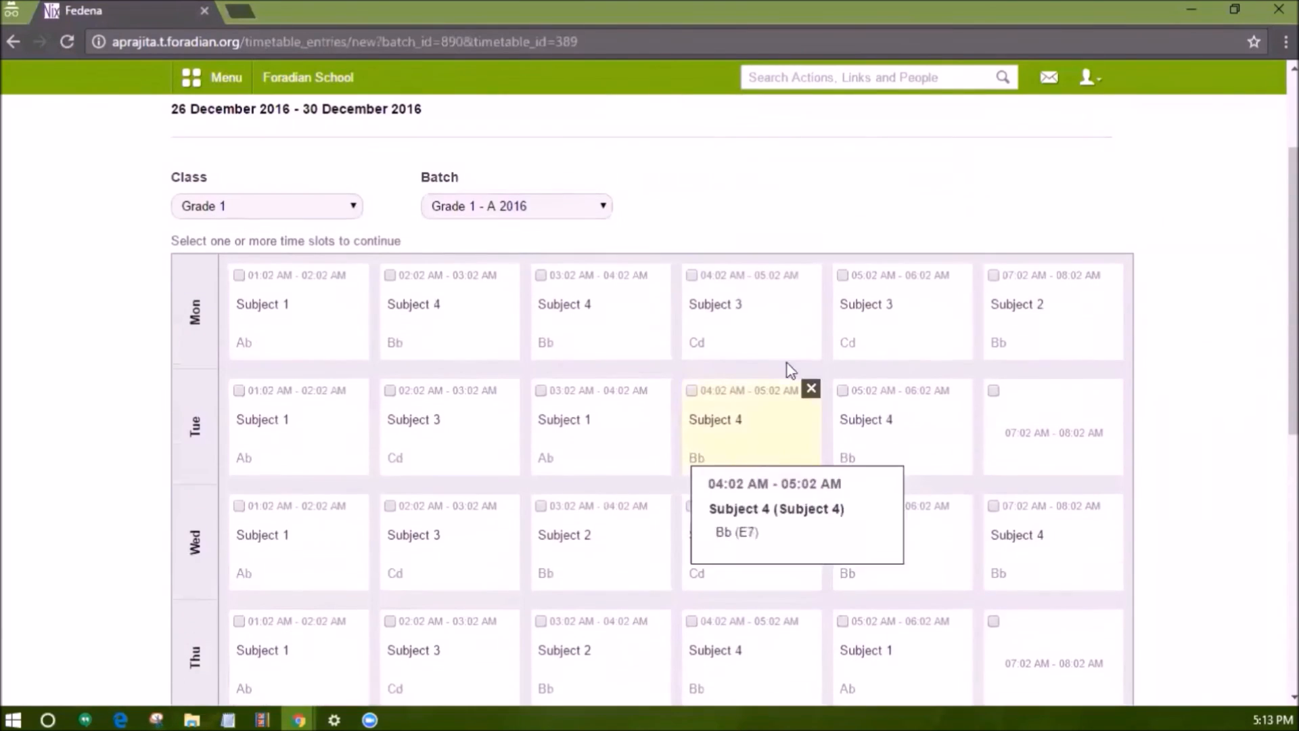
{"action": "scroll", "coordinate": [769, 325], "scroll_direction": "up", "scroll_amount": 2}
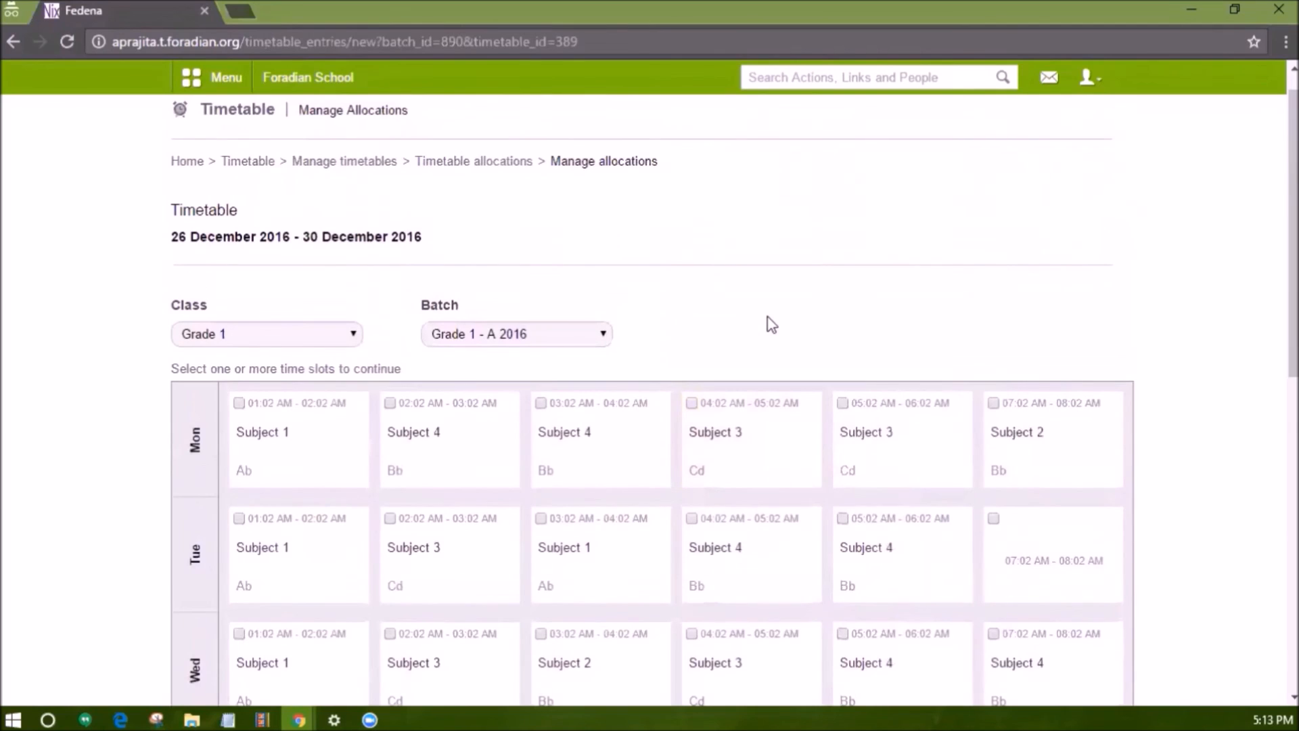
{"action": "scroll", "coordinate": [771, 325], "scroll_direction": "down", "scroll_amount": 1}
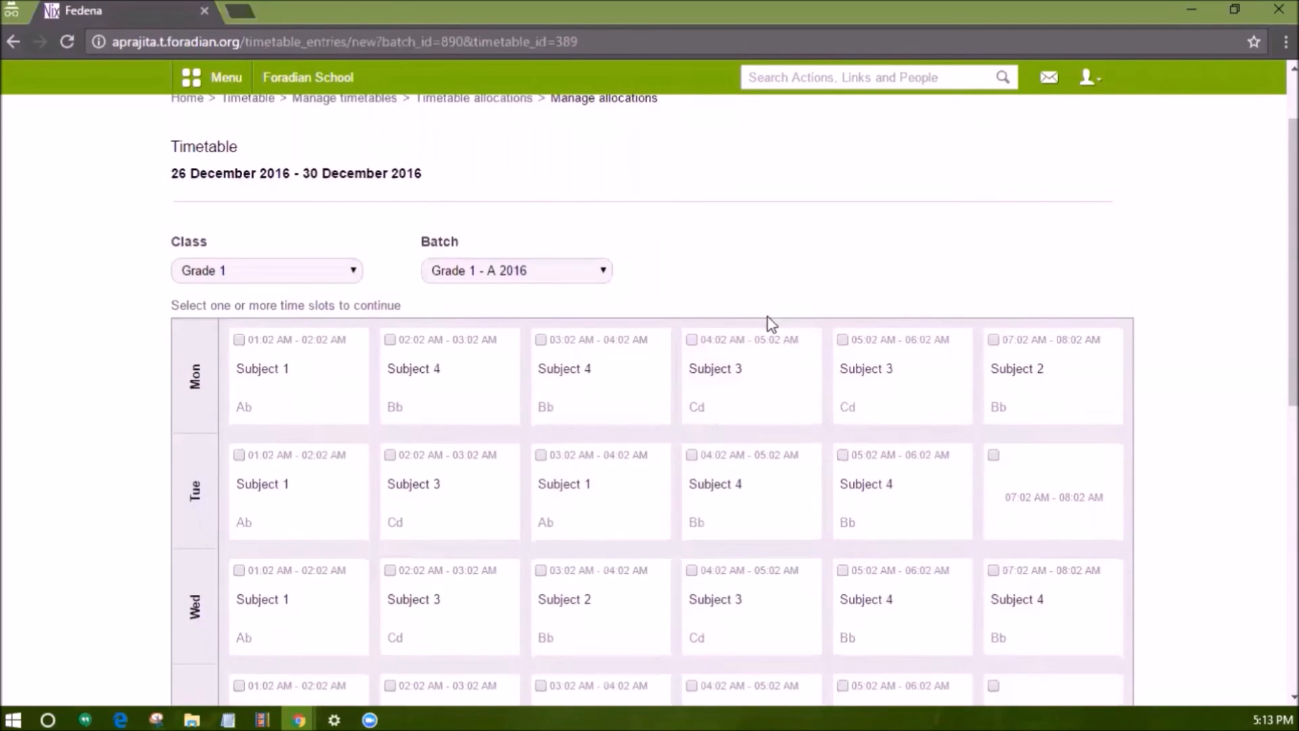